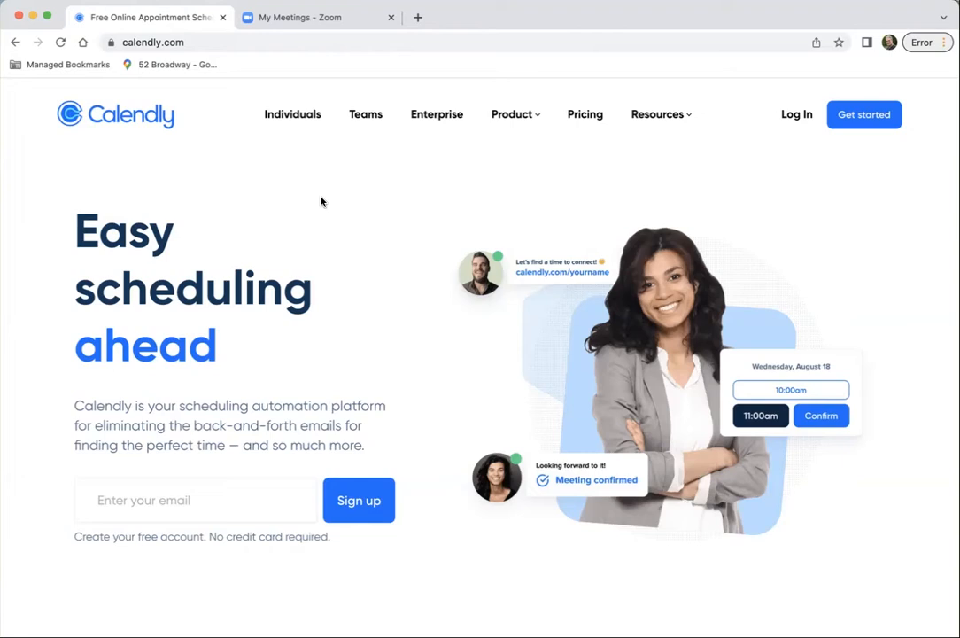
Log in to the Calendly account with the saved school e-mail address
left_click(797, 115)
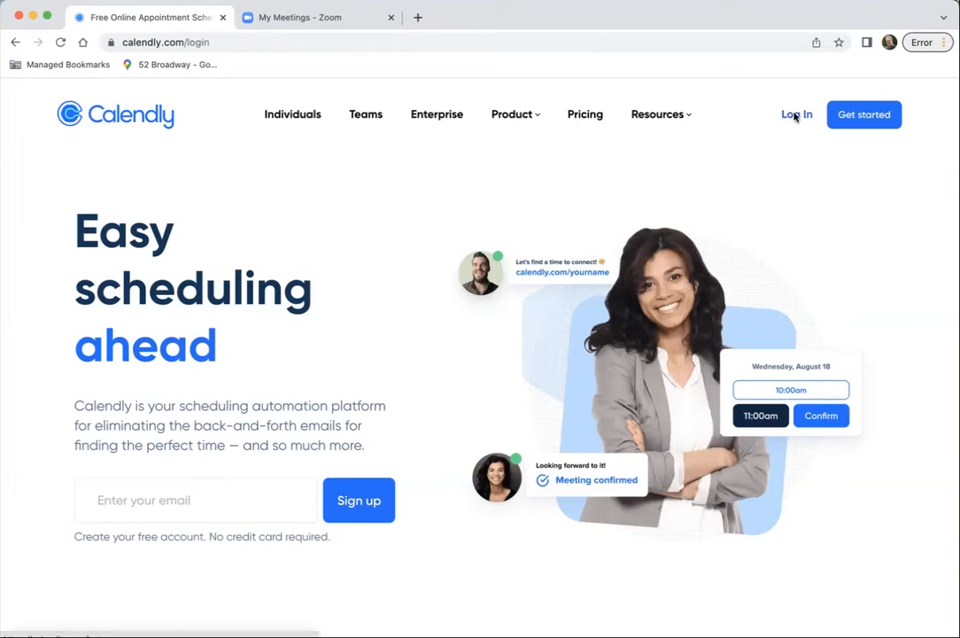
left_click(144, 460)
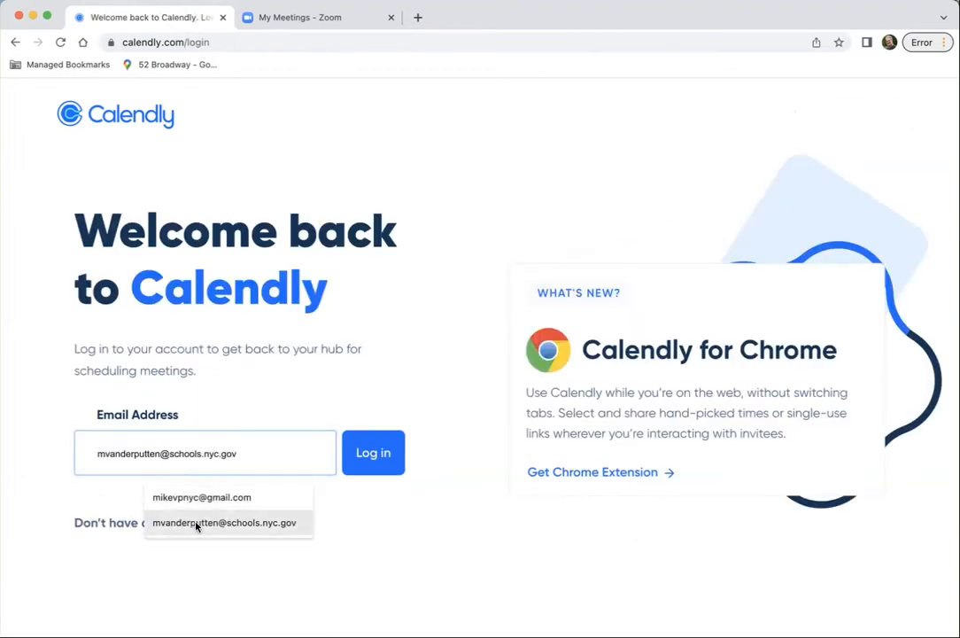
left_click(195, 524)
left_click(360, 454)
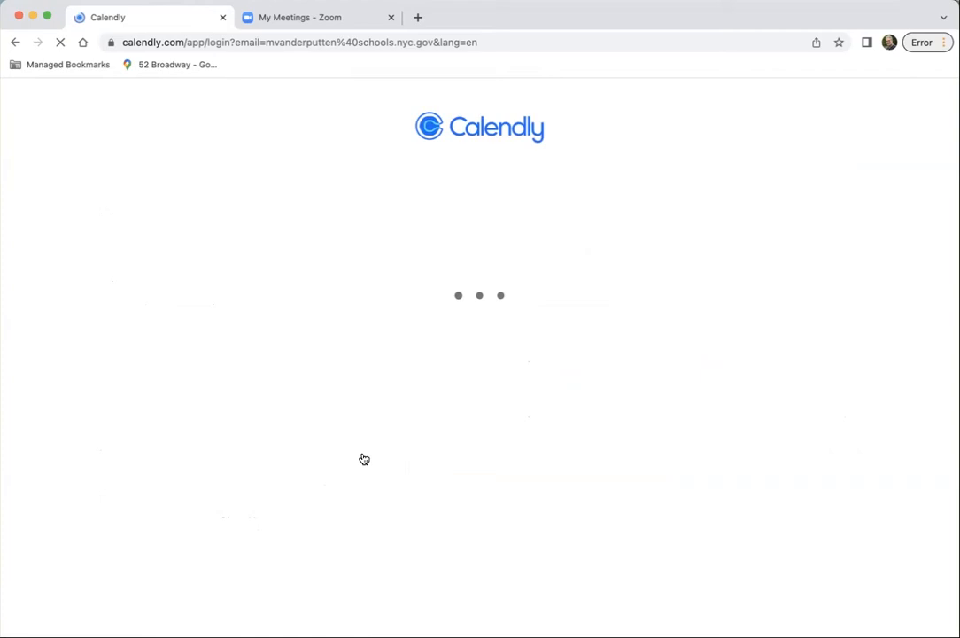
left_click(476, 274)
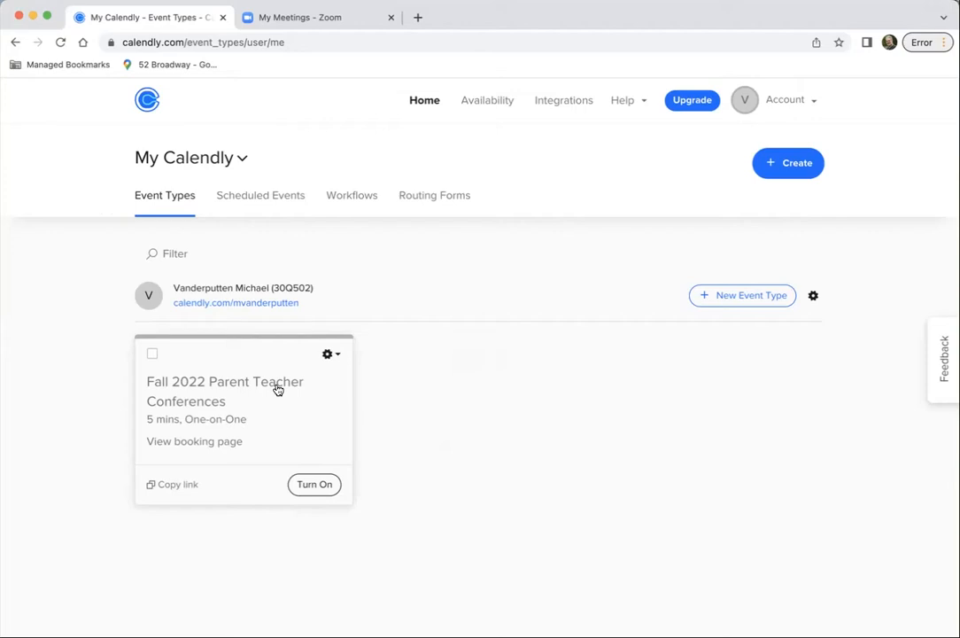
Turn on the Fall 2022 Parent Teacher Conferences event and read the full description on its booking page
left_click(316, 484)
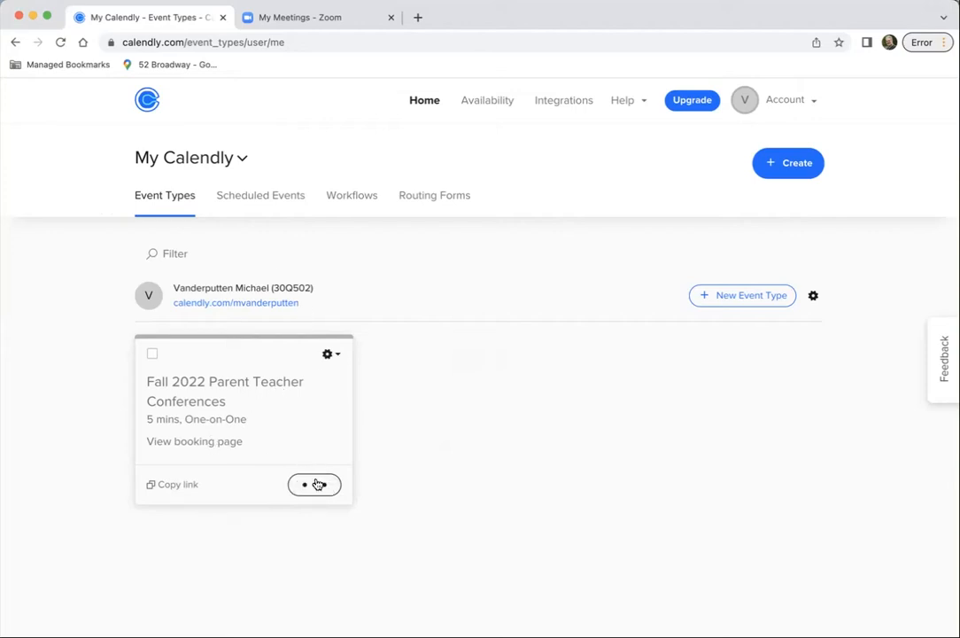
left_click(212, 443)
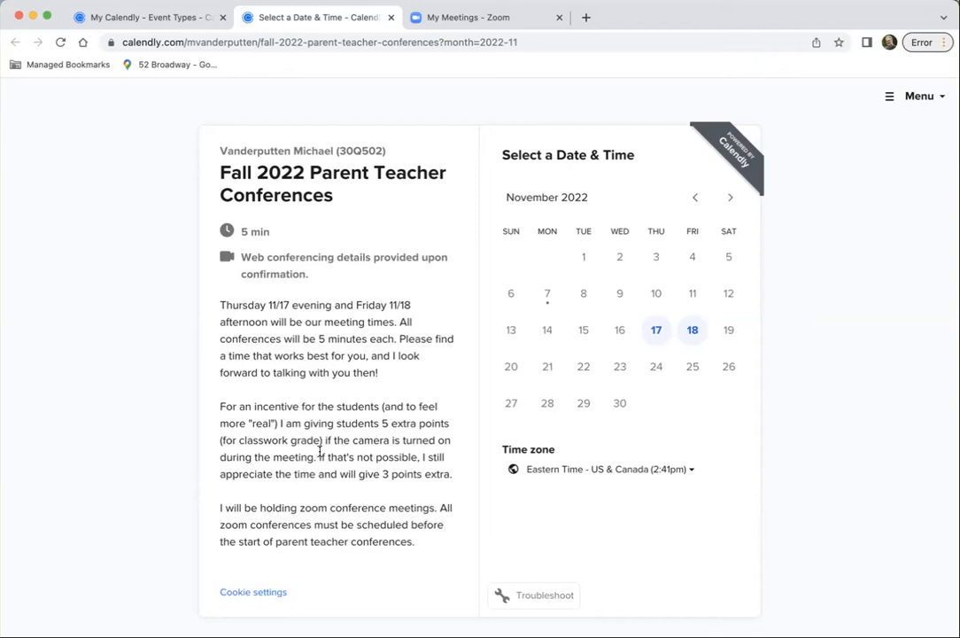
scroll(331, 444, "down", 3)
scroll(344, 443, "down", 2)
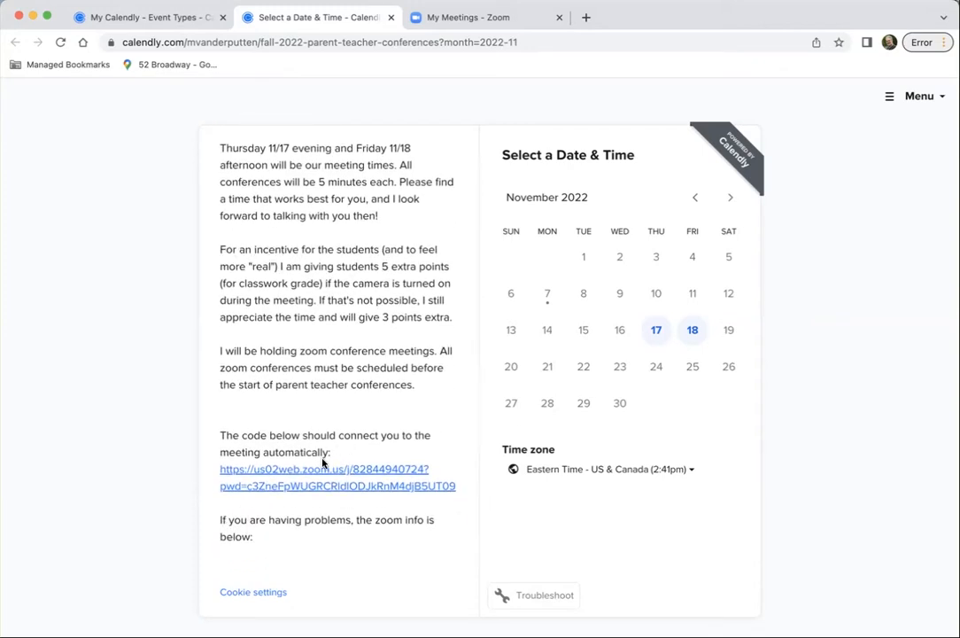
scroll(323, 463, "down", 5)
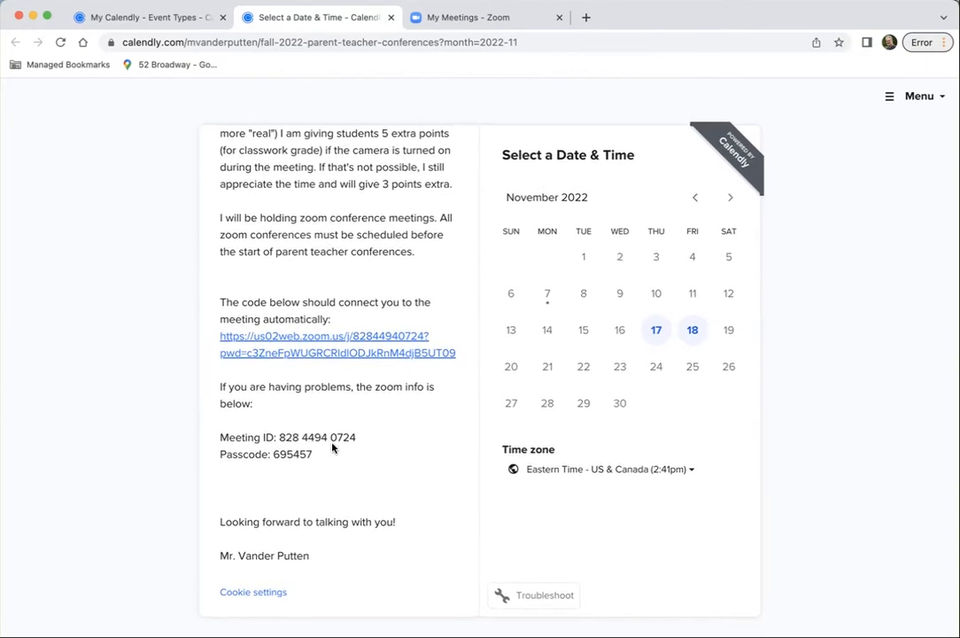
Review the time slots for November 17 and 18, preview the booking form for 1:50pm on the 18th, and close the booking page
left_click(657, 331)
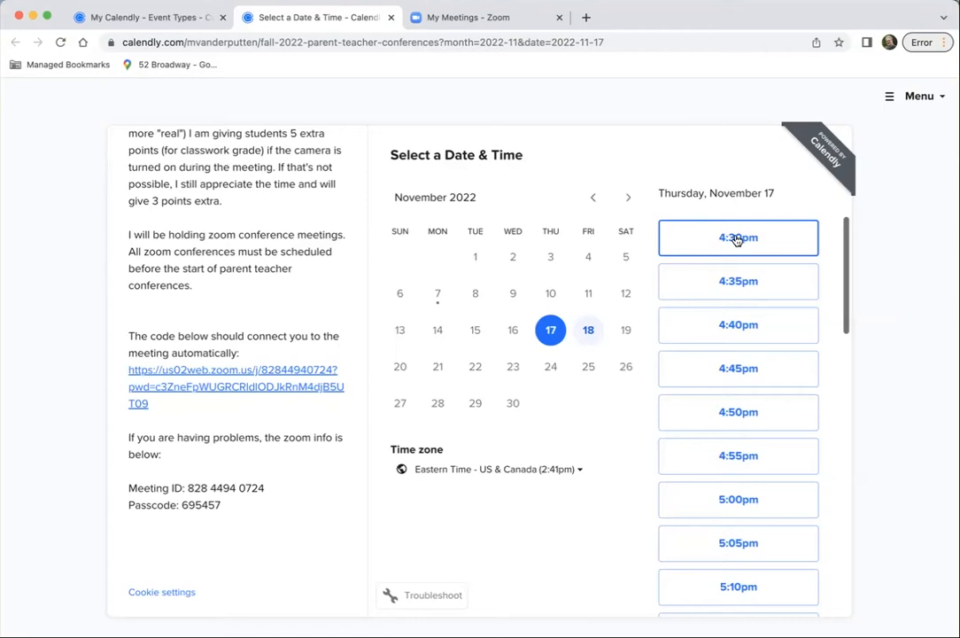
scroll(736, 240, "down", 10)
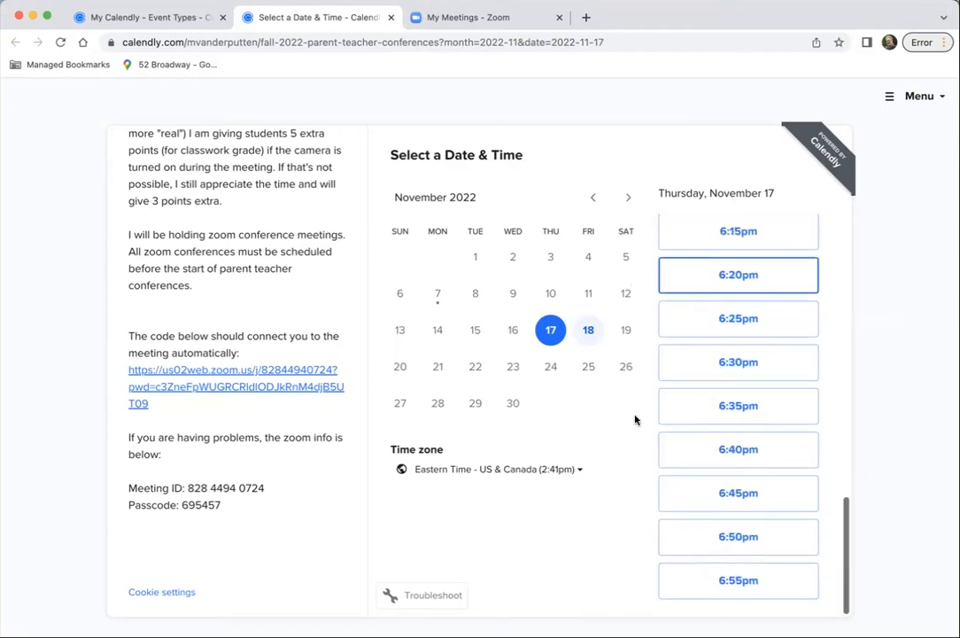
left_click(588, 331)
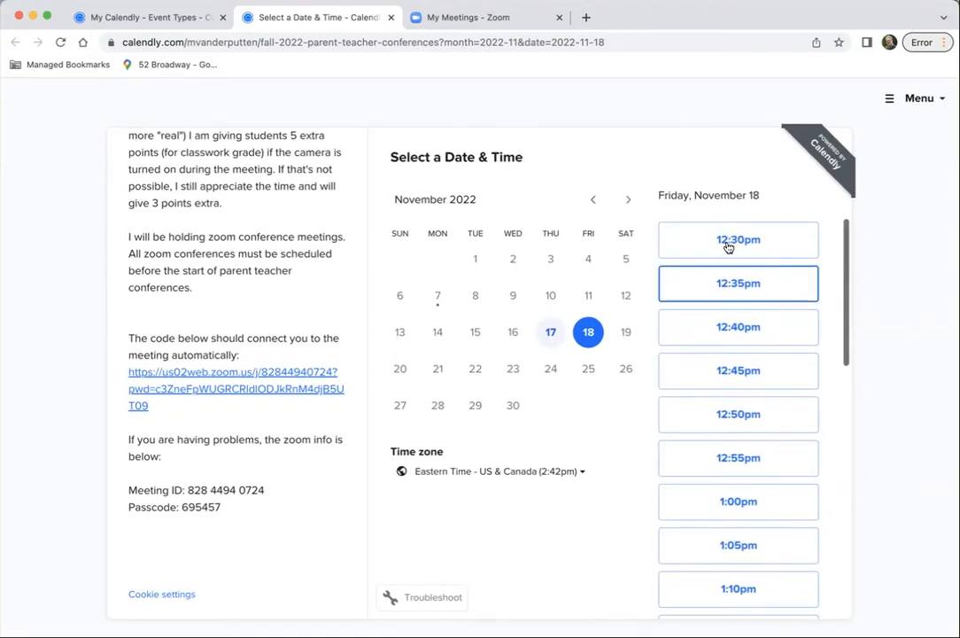
scroll(728, 248, "down", 8)
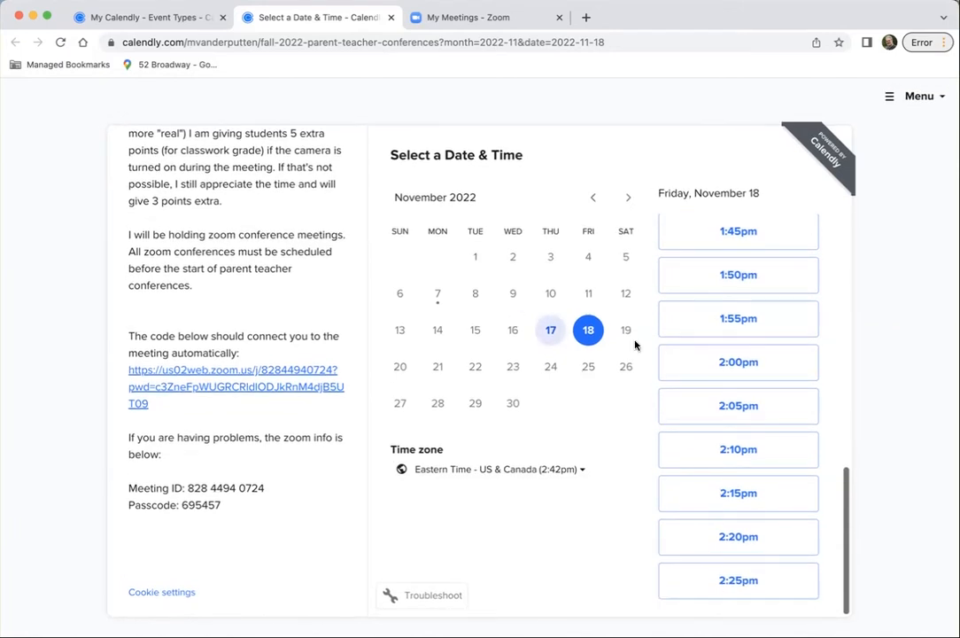
left_click(719, 272)
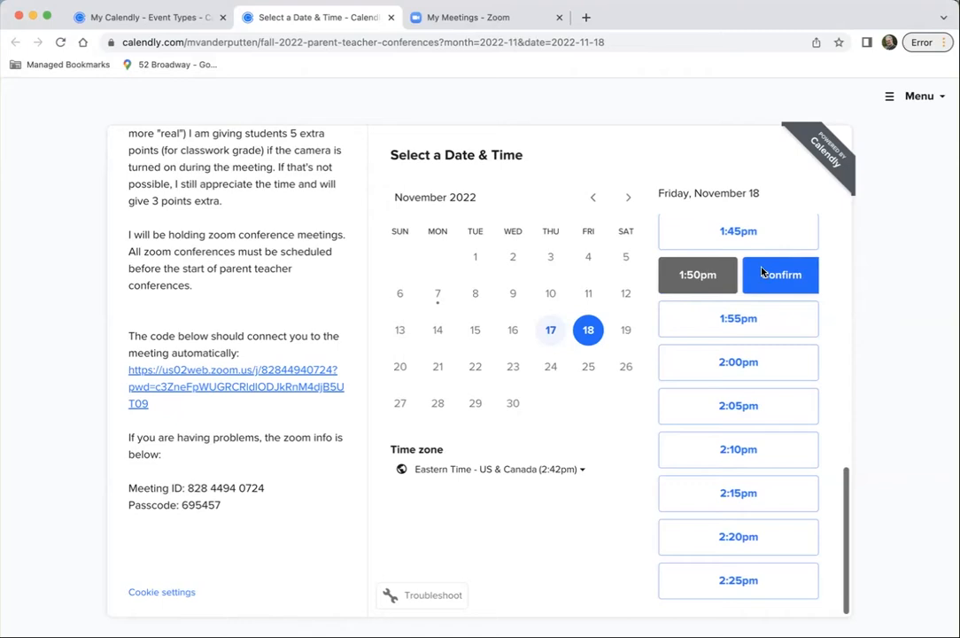
left_click(764, 274)
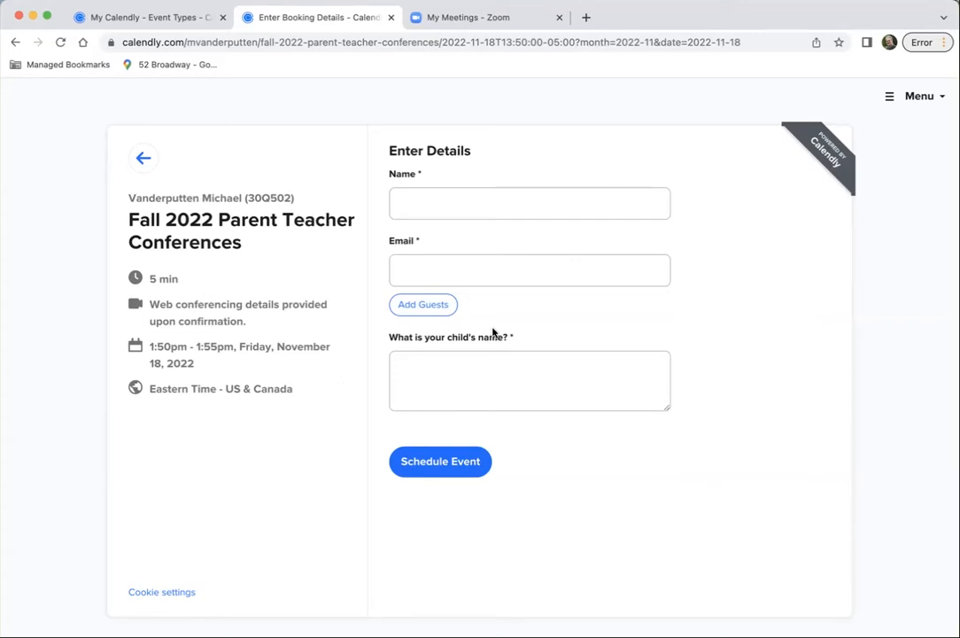
left_click(392, 18)
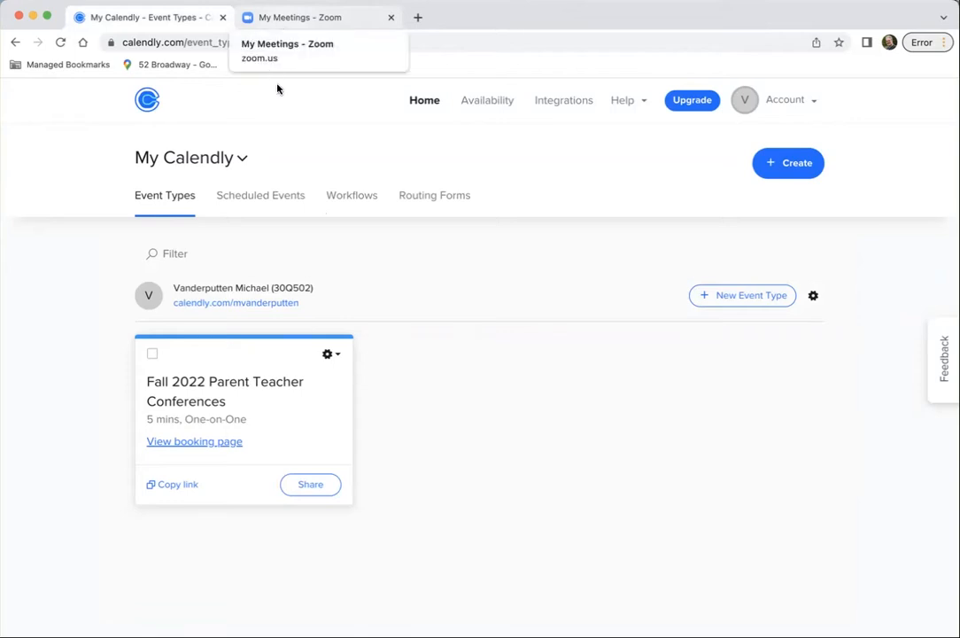
Switch to Zoom and set up a new meeting with the topic PTC, recurring with No Fixed Time
left_click(280, 18)
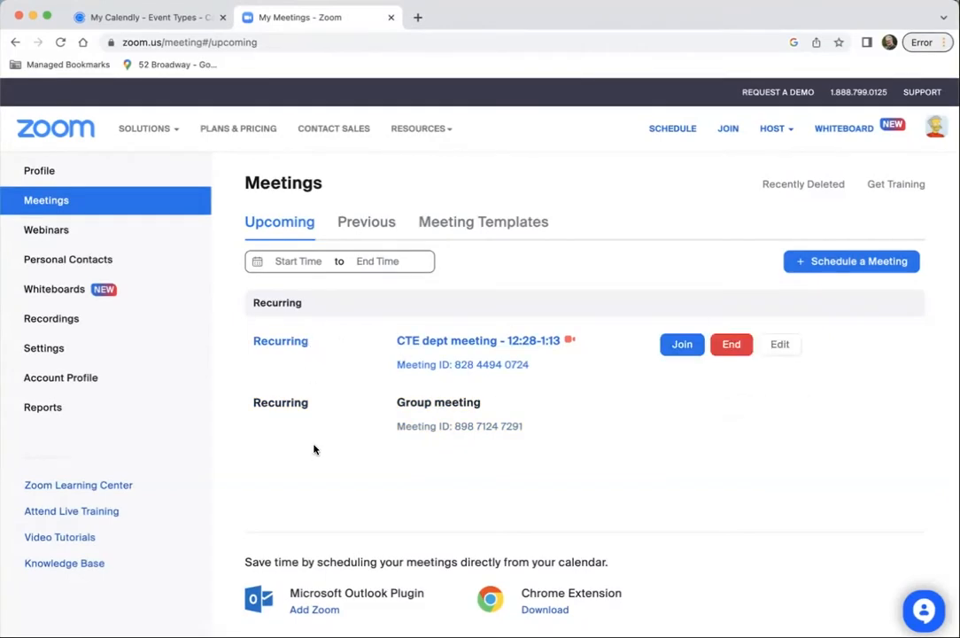
left_click(852, 261)
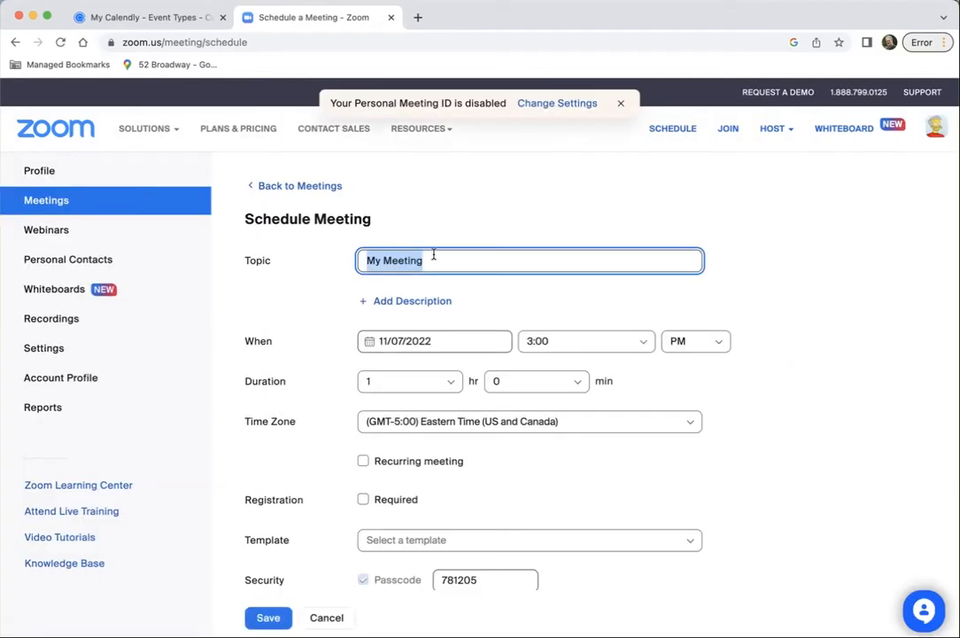
type("PTC")
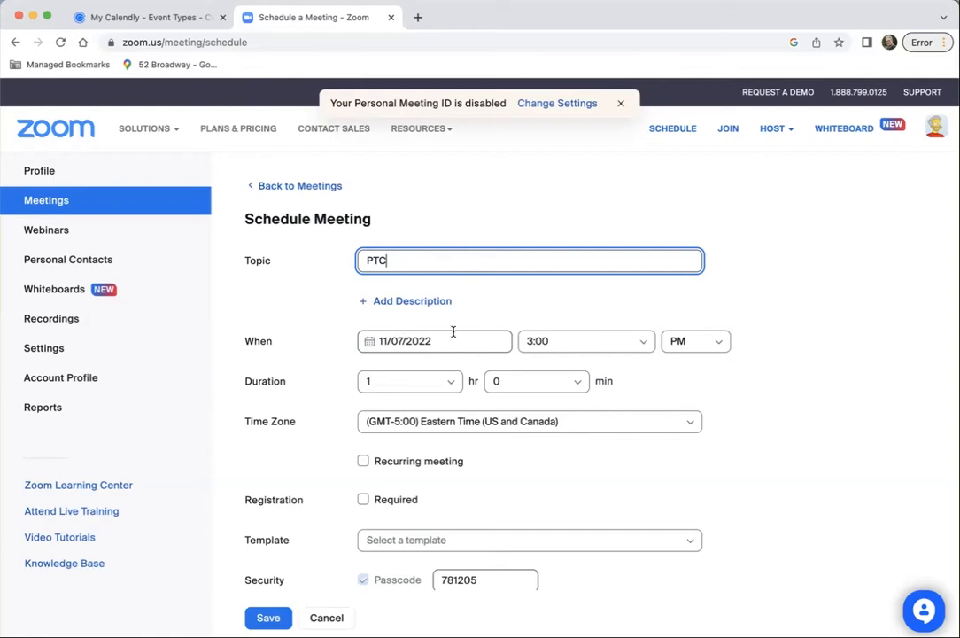
left_click(363, 462)
left_click(562, 497)
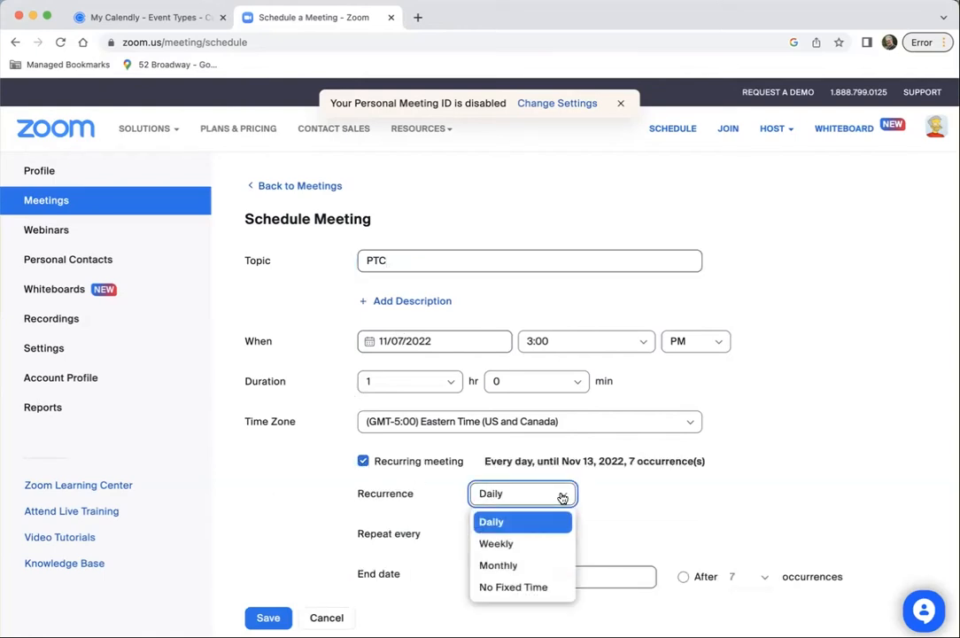
left_click(536, 586)
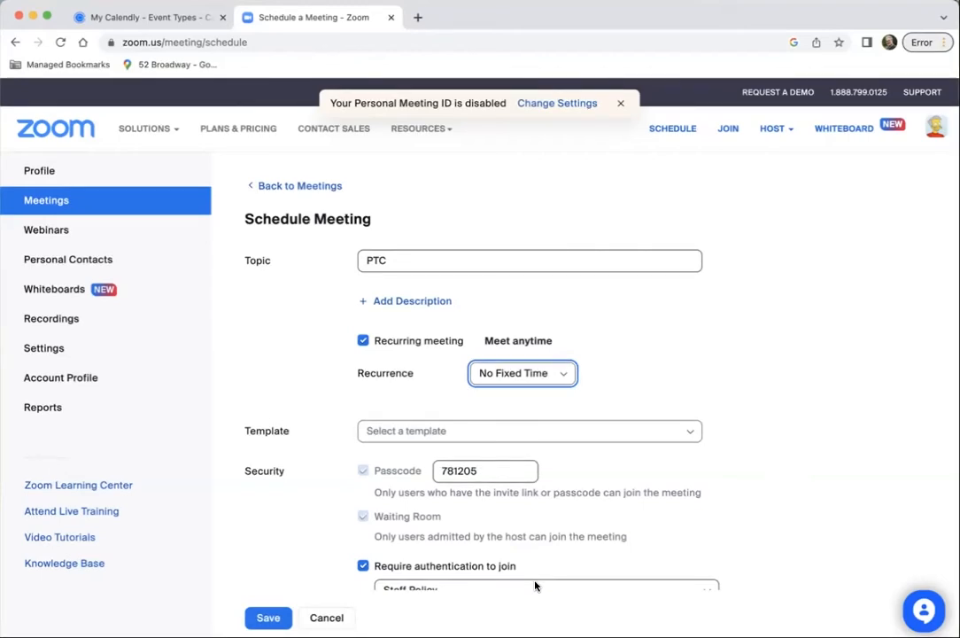
Remove the authentication requirement for joining the PTC meeting and save the meeting
scroll(339, 399, "down", 3)
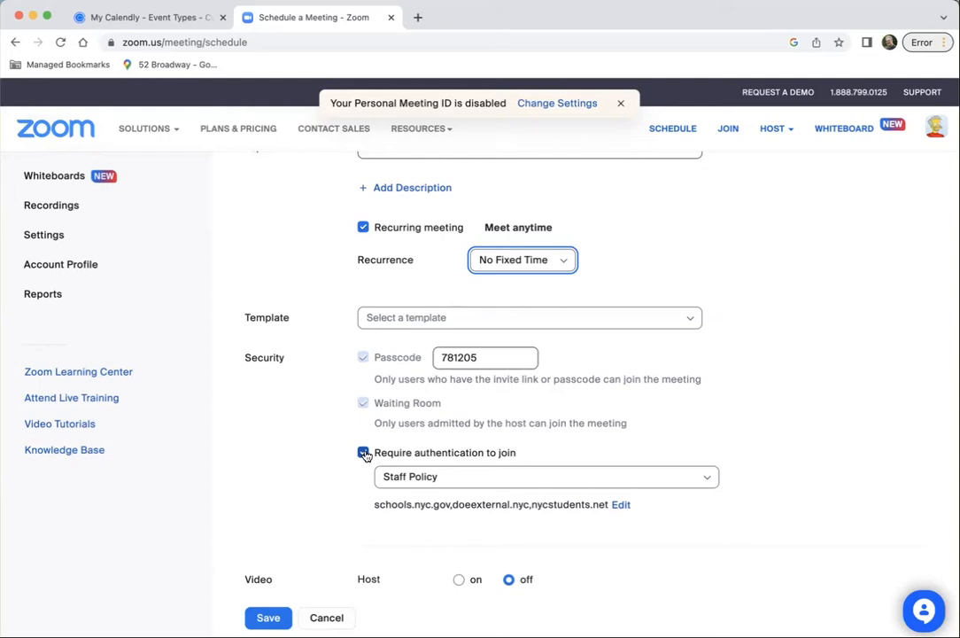
left_click(364, 452)
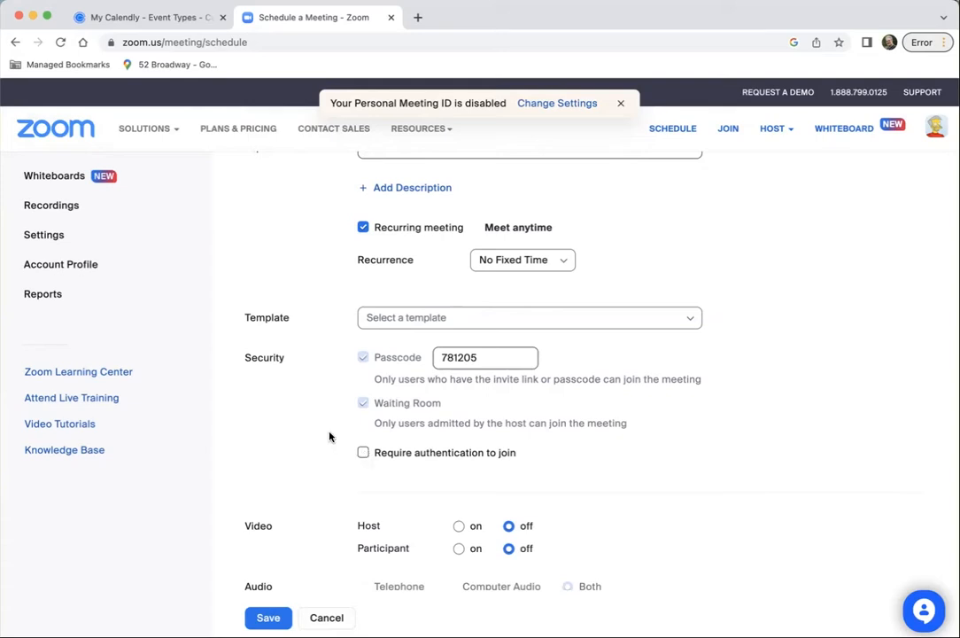
scroll(338, 429, "down", 3)
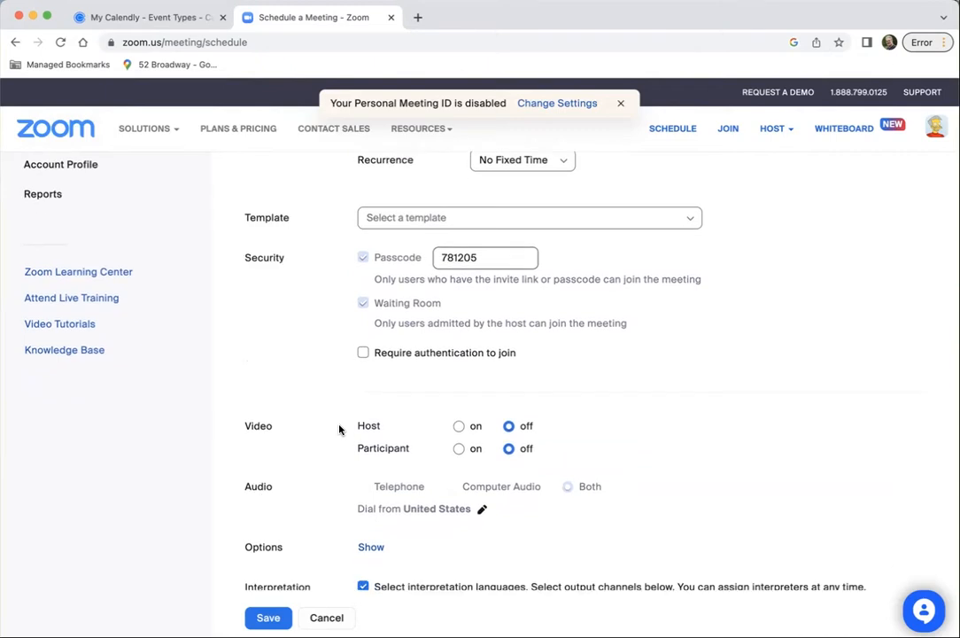
scroll(338, 429, "down", 4)
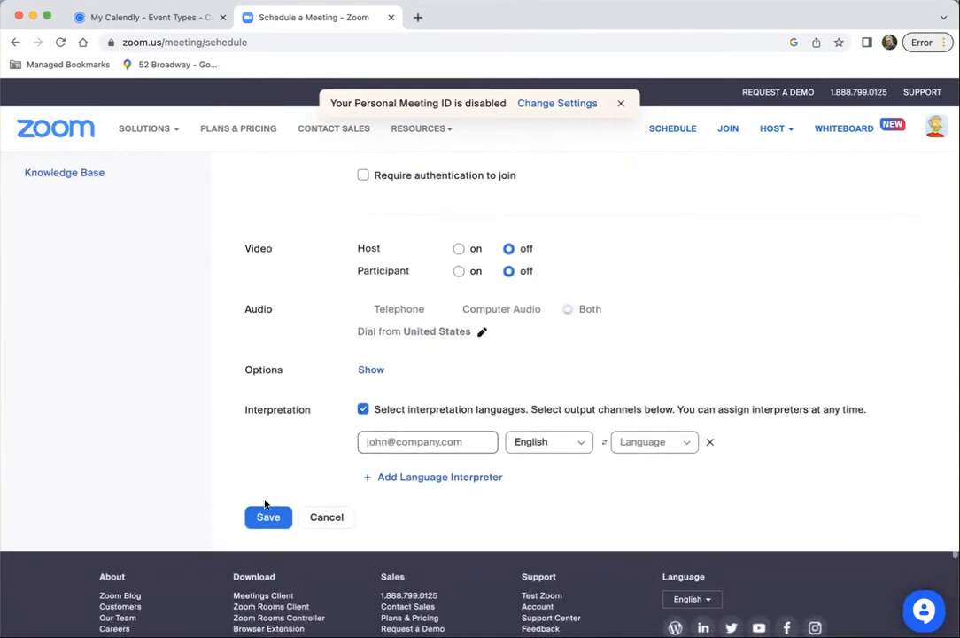
left_click(269, 518)
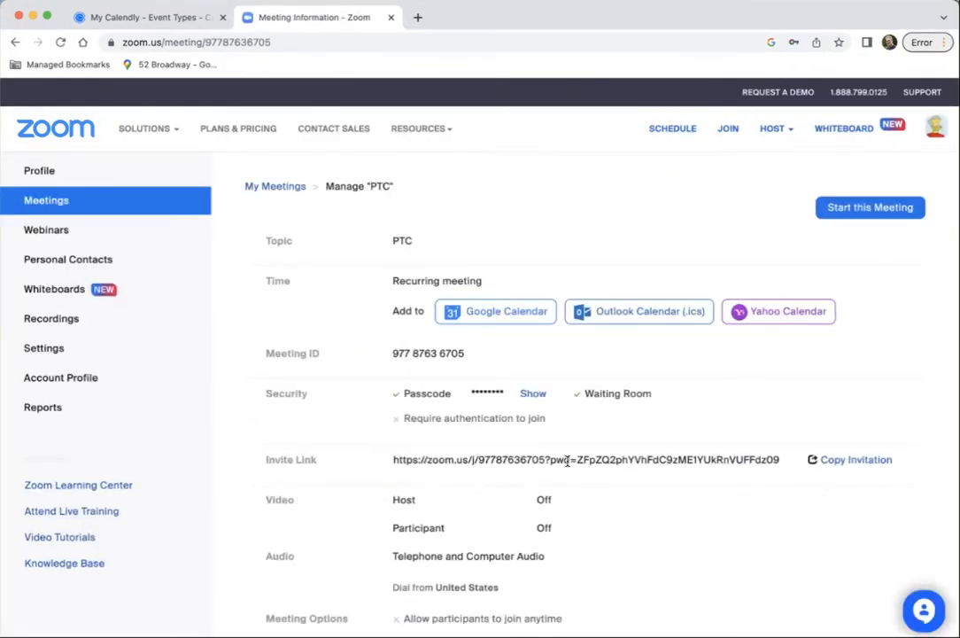
Copy the PTC meeting invitation and switch back to Calendly
left_click(852, 459)
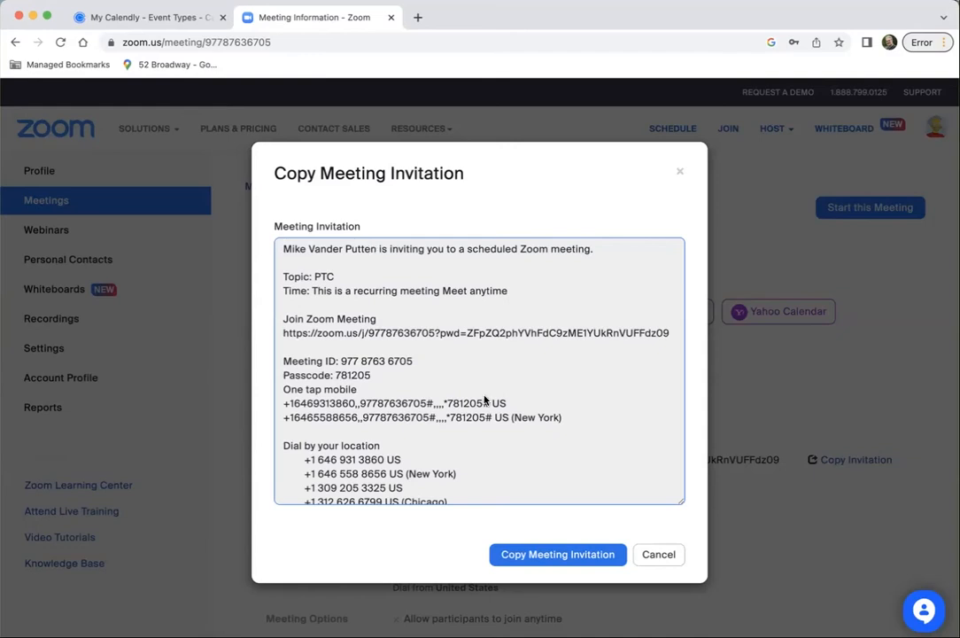
left_click(575, 551)
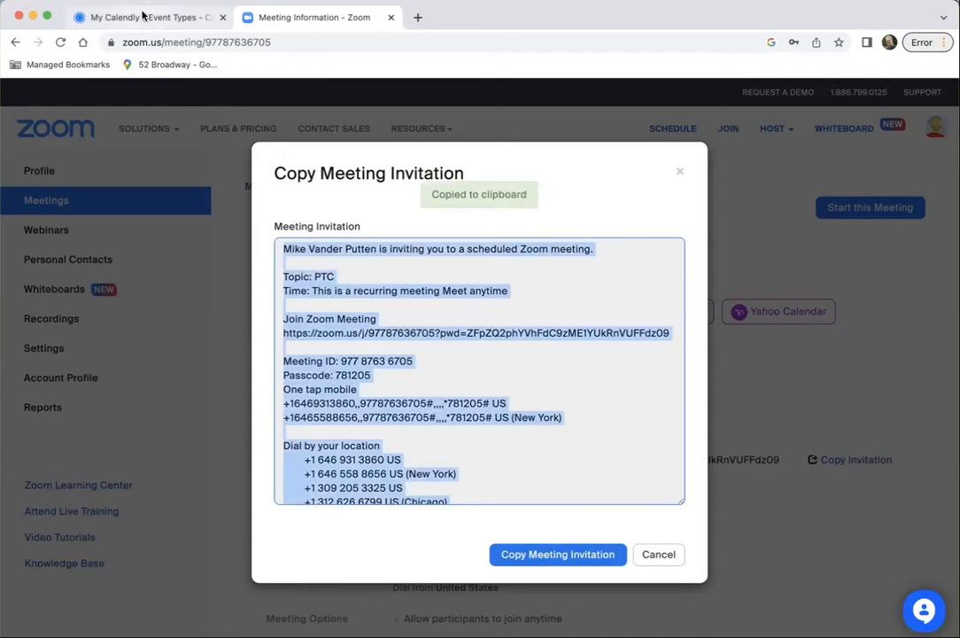
left_click(142, 15)
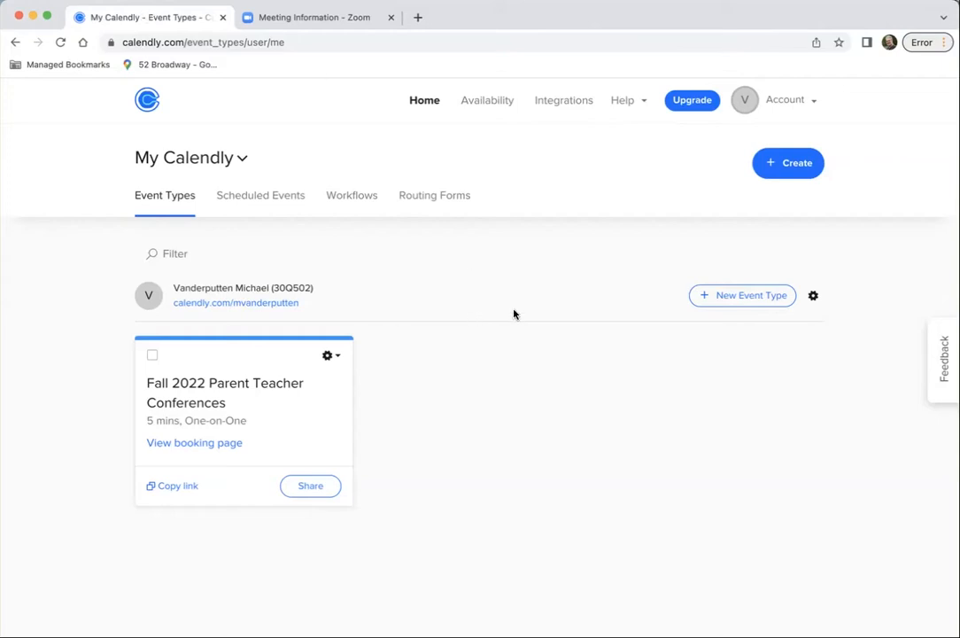
Turn off the Fall 2022 Parent Teacher Conferences event type
left_click(329, 355)
left_click(322, 507)
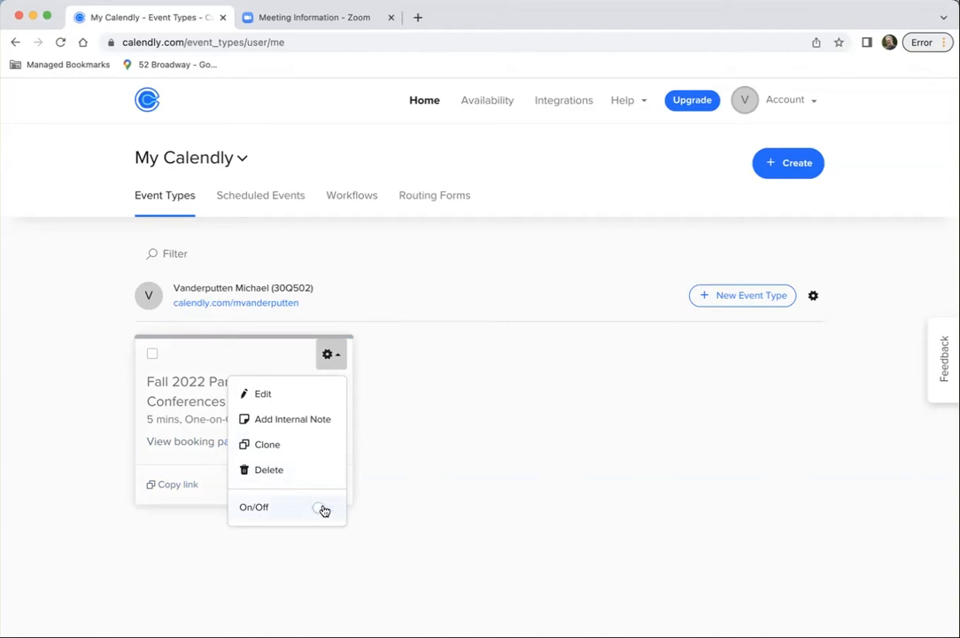
left_click(444, 281)
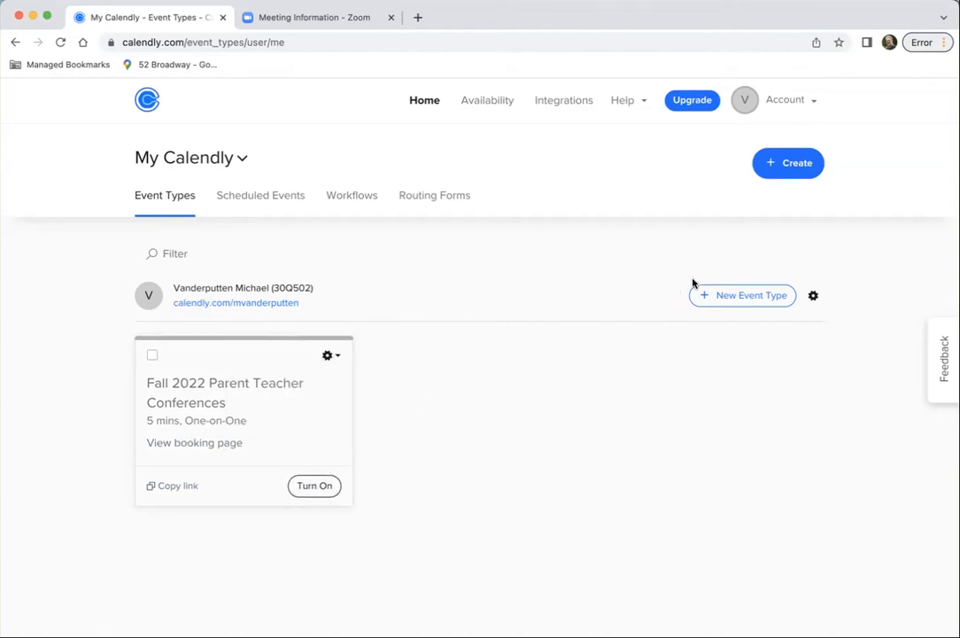
Start a new One-on-One event type and name it Fall PTC
left_click(744, 296)
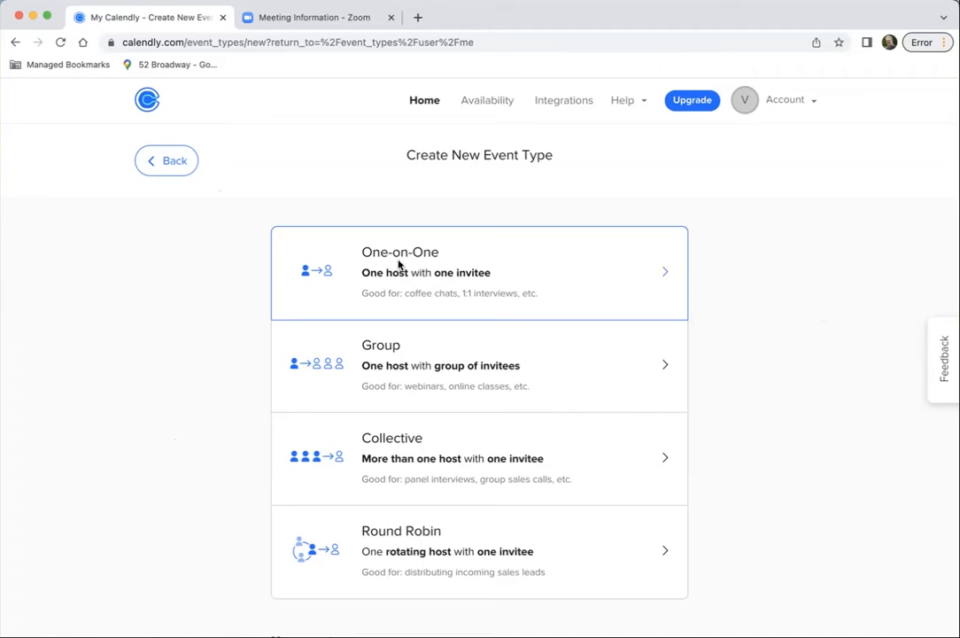
left_click(399, 263)
type("Fall PTC")
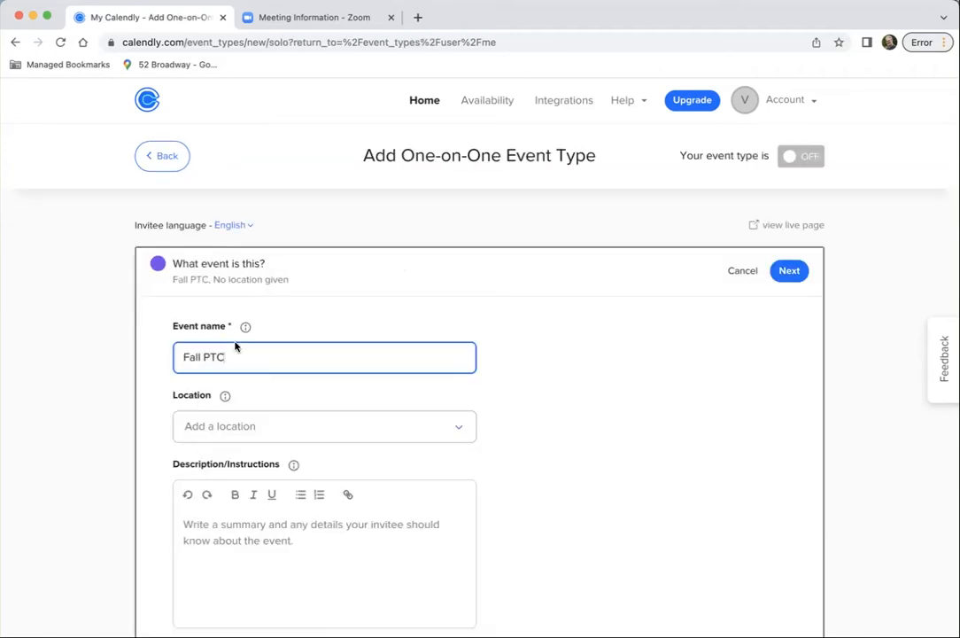
Set the Fall PTC event's location to Zoom and place the cursor in its description
scroll(334, 431, "down", 3)
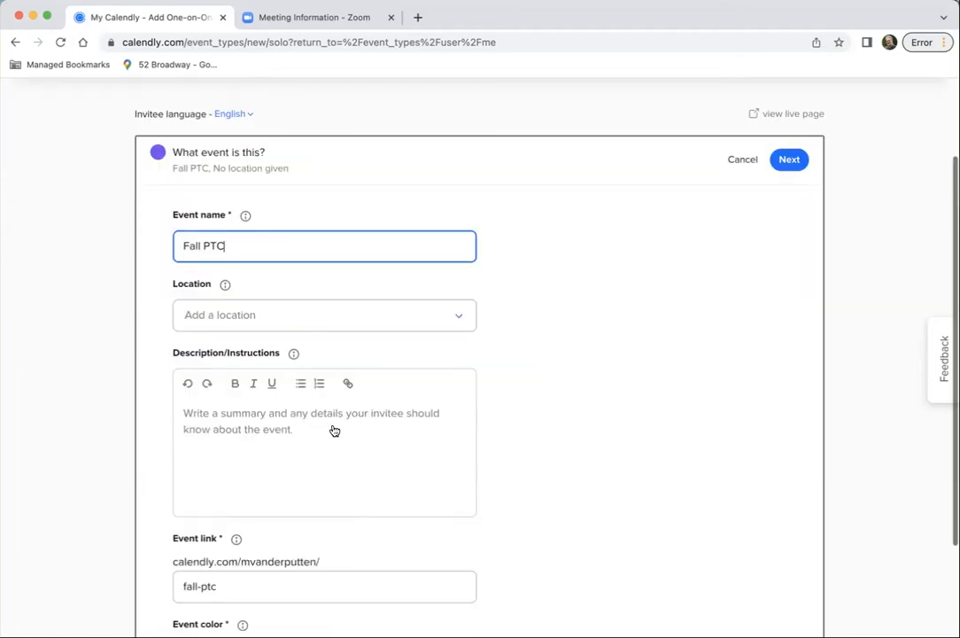
scroll(334, 431, "down", 1)
left_click(451, 275)
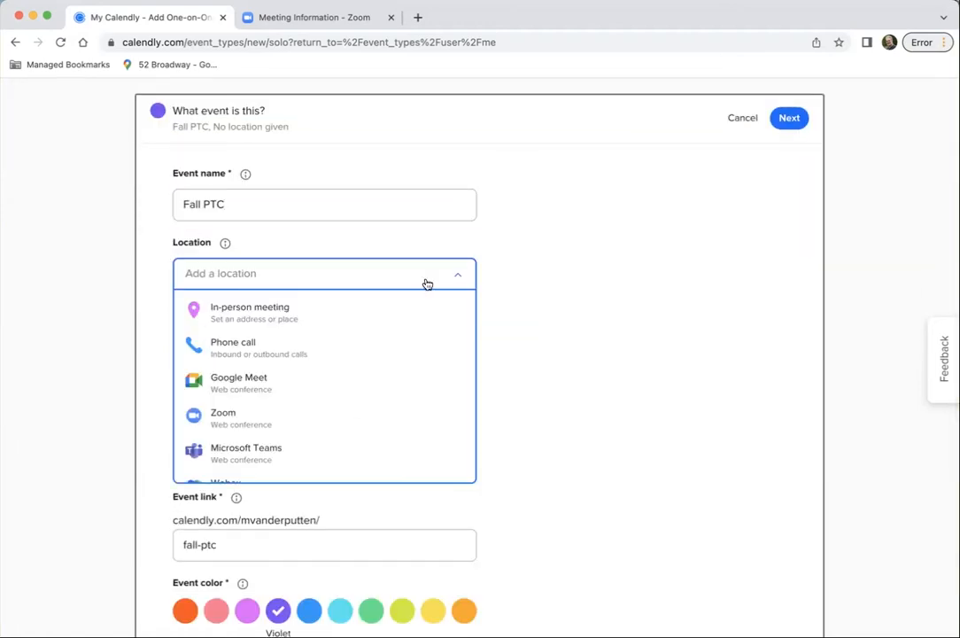
left_click(252, 415)
left_click(248, 433)
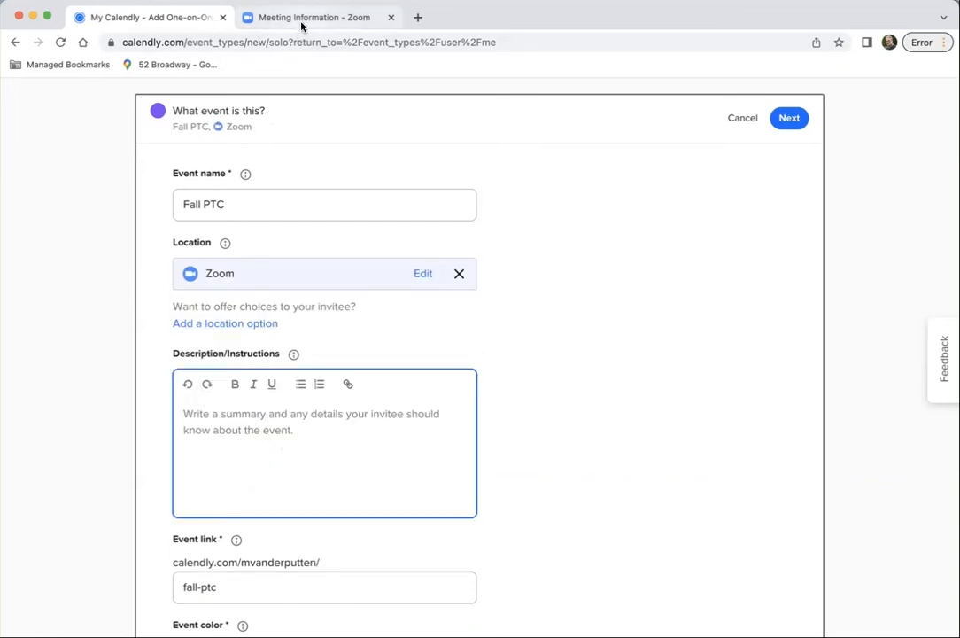
Enter "Blha blh blah ajvhac" as the first line of the Fall PTC description and start a new line
type("B")
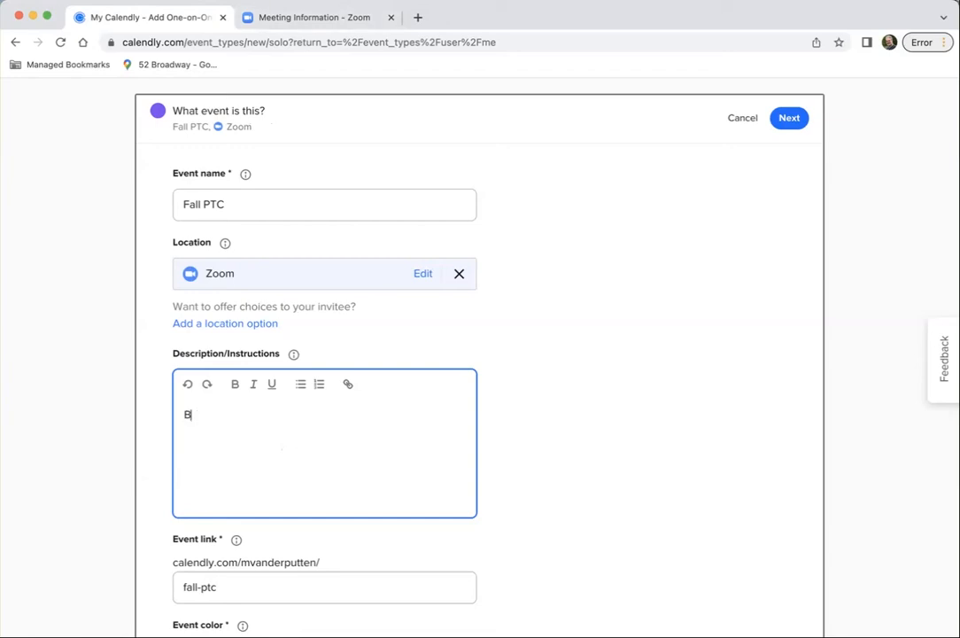
type("lha blh blah ajvhac")
key("Return")
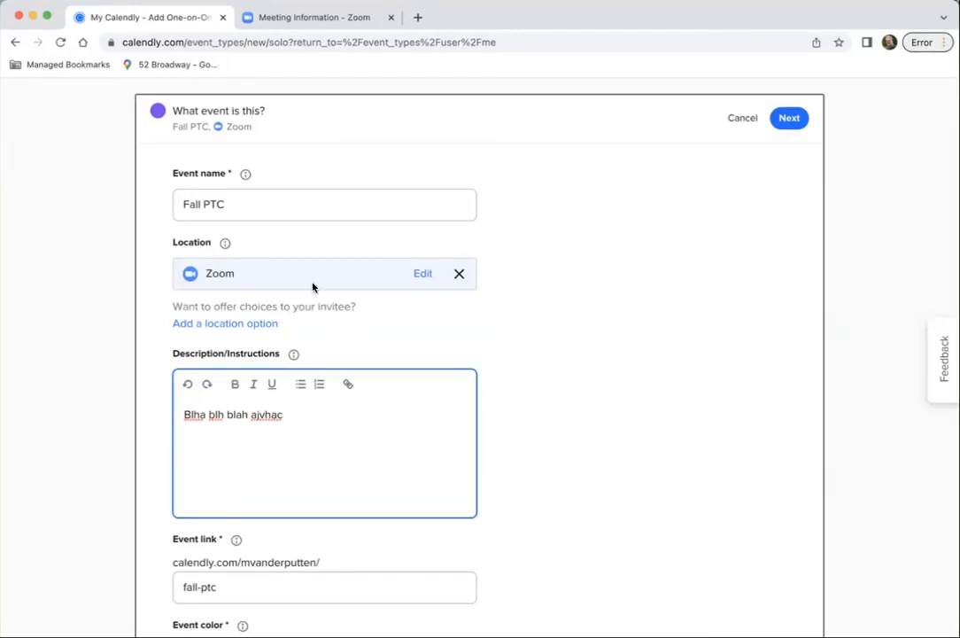
Copy the PTC meeting invitation from Zoom again and paste it, including its meeting passcode, below the placeholder text in the Calendly description
left_click(304, 23)
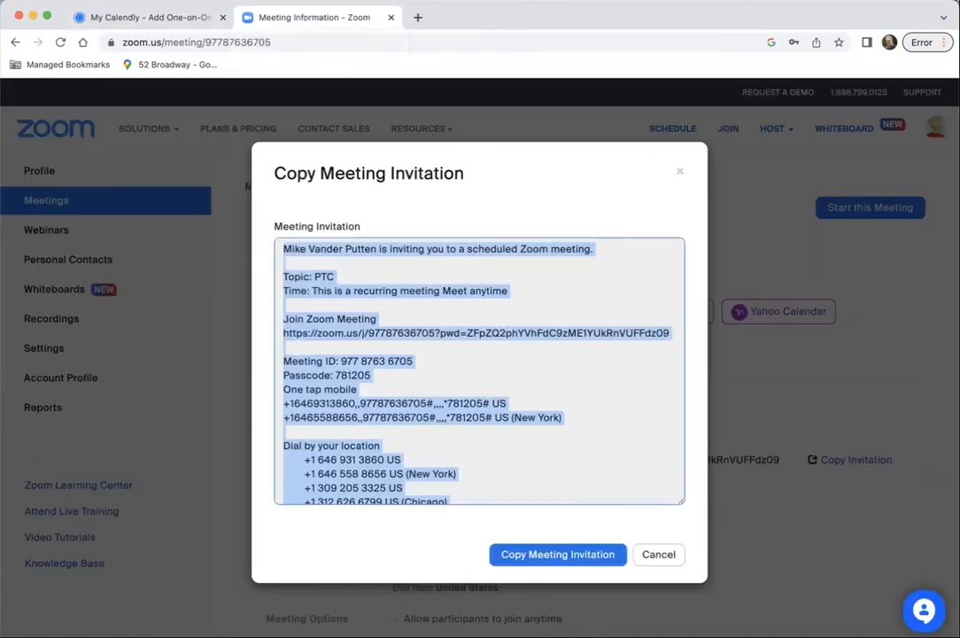
left_click(557, 555)
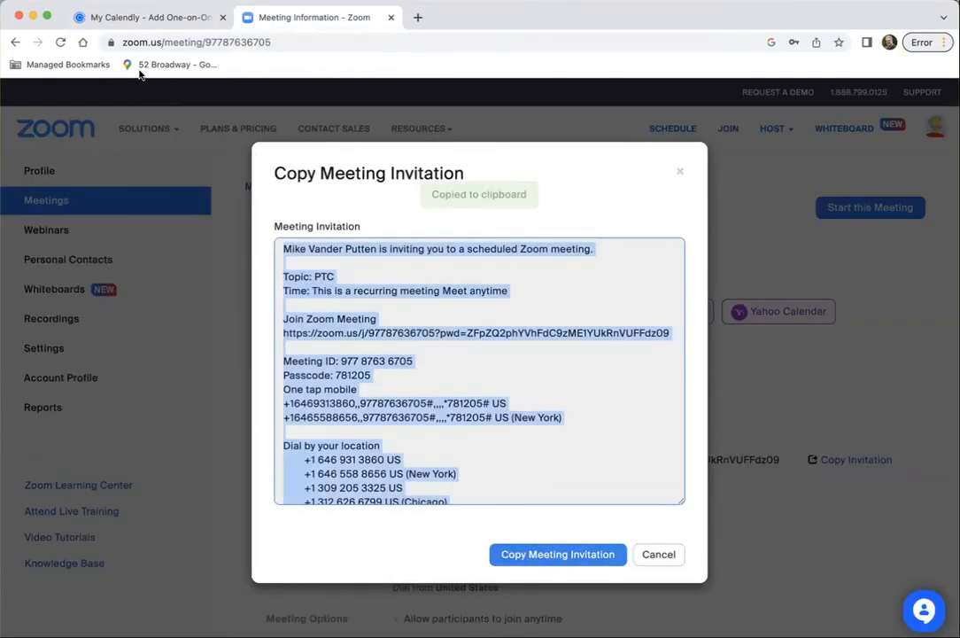
left_click(138, 18)
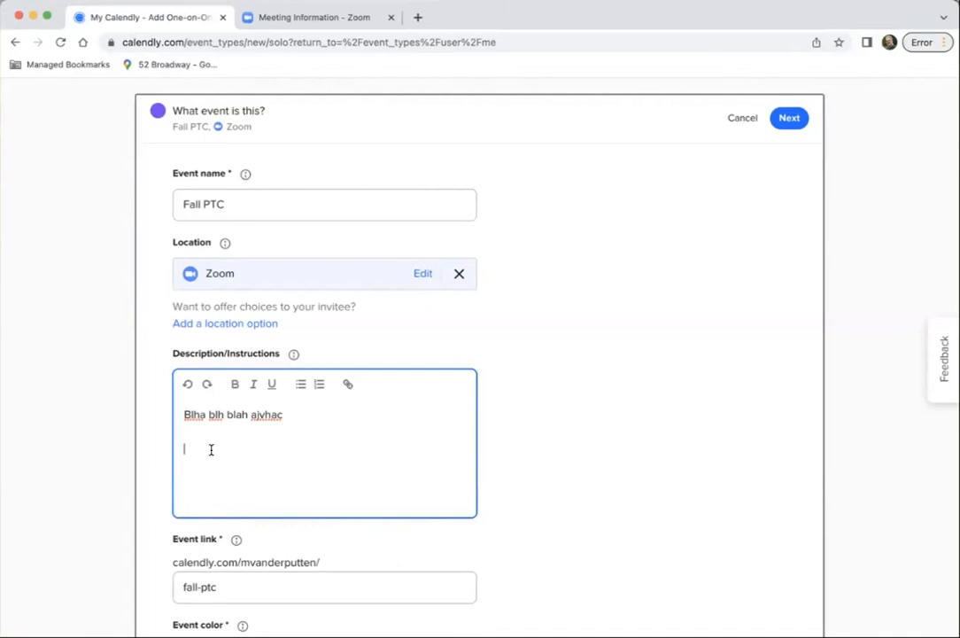
key("super+v")
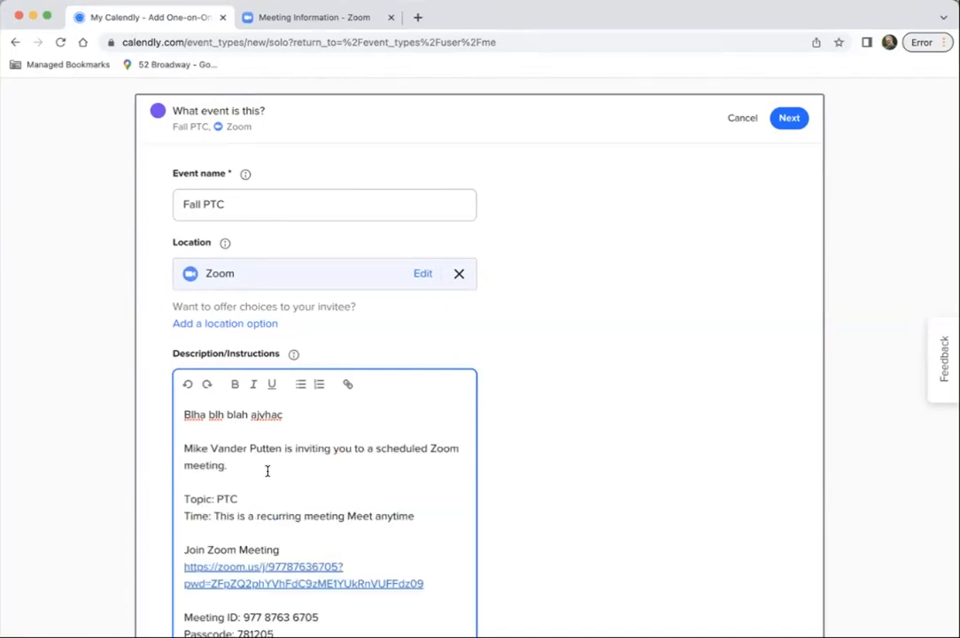
Delete the inviter sentence and the recurring meeting Time line from the pasted invitation
scroll(239, 463, "down", 2)
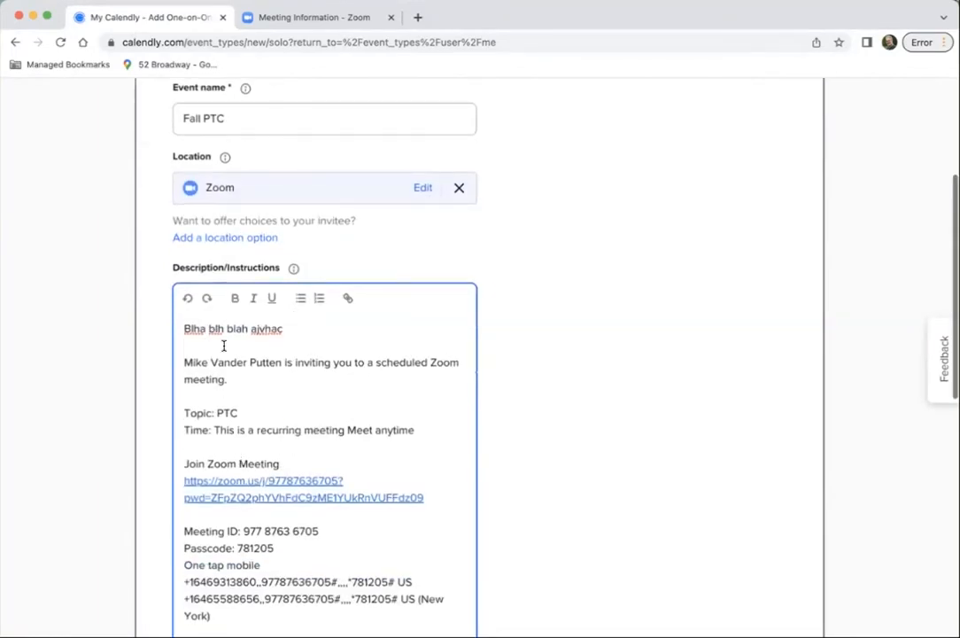
left_click_drag(234, 379, 177, 362)
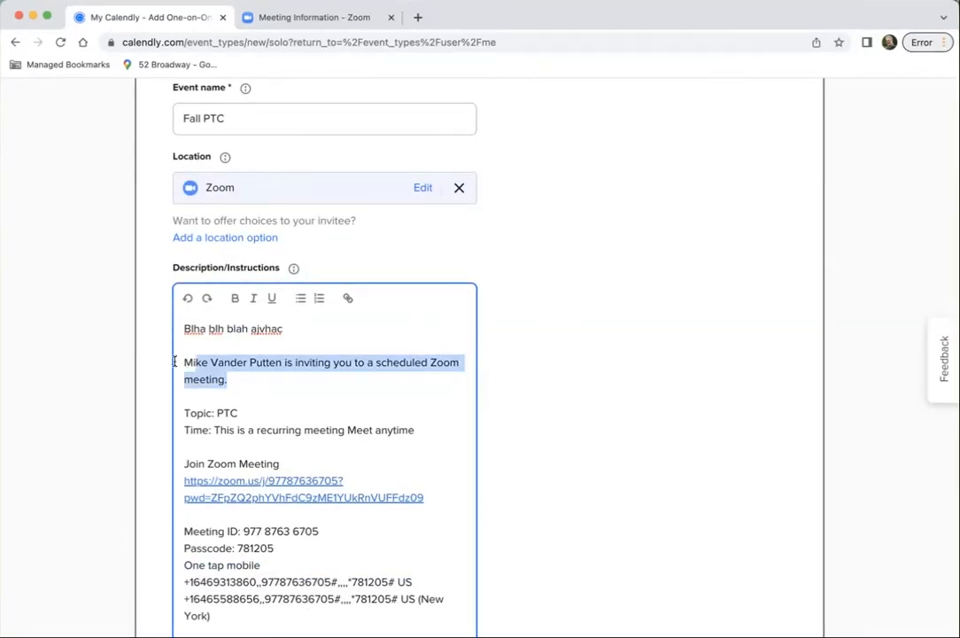
key("BackSpace")
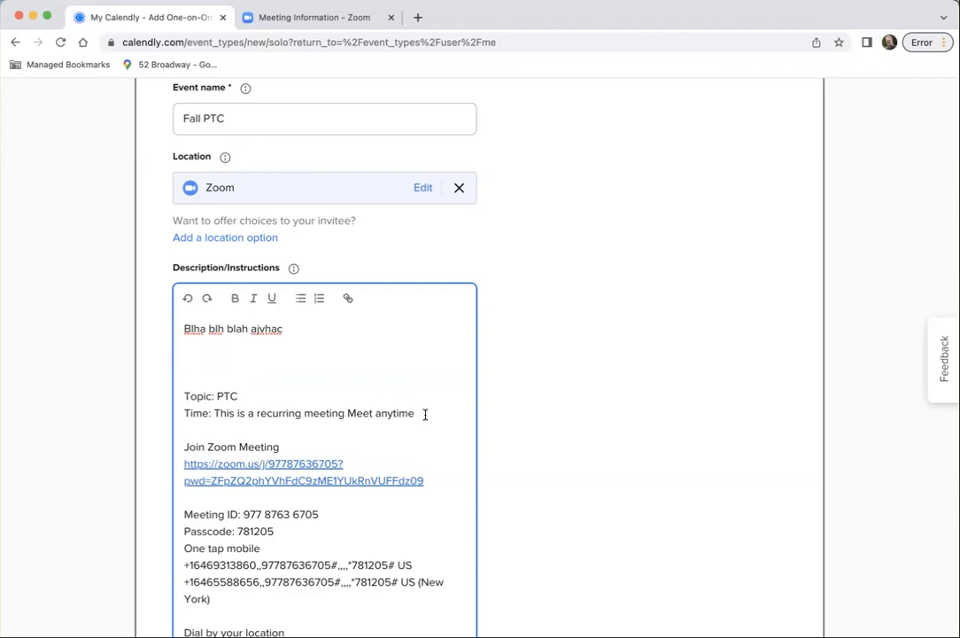
left_click_drag(425, 413, 180, 421)
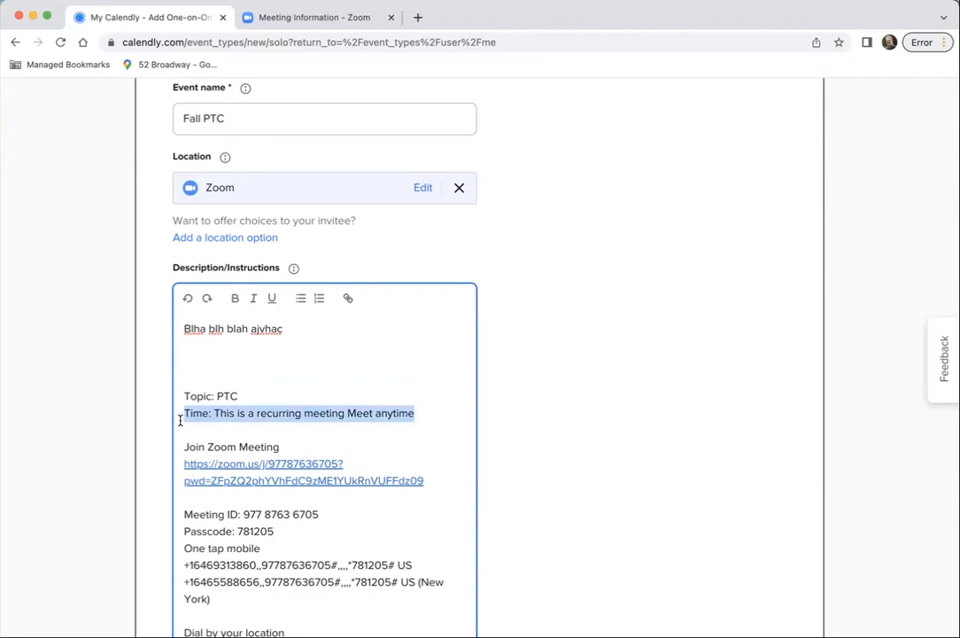
key("BackSpace")
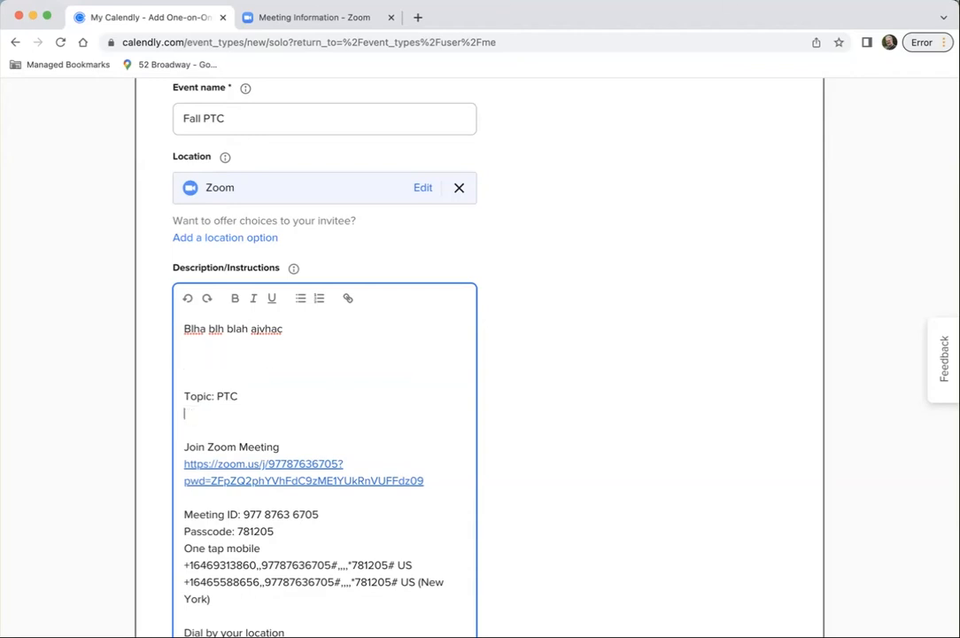
key("BackSpace")
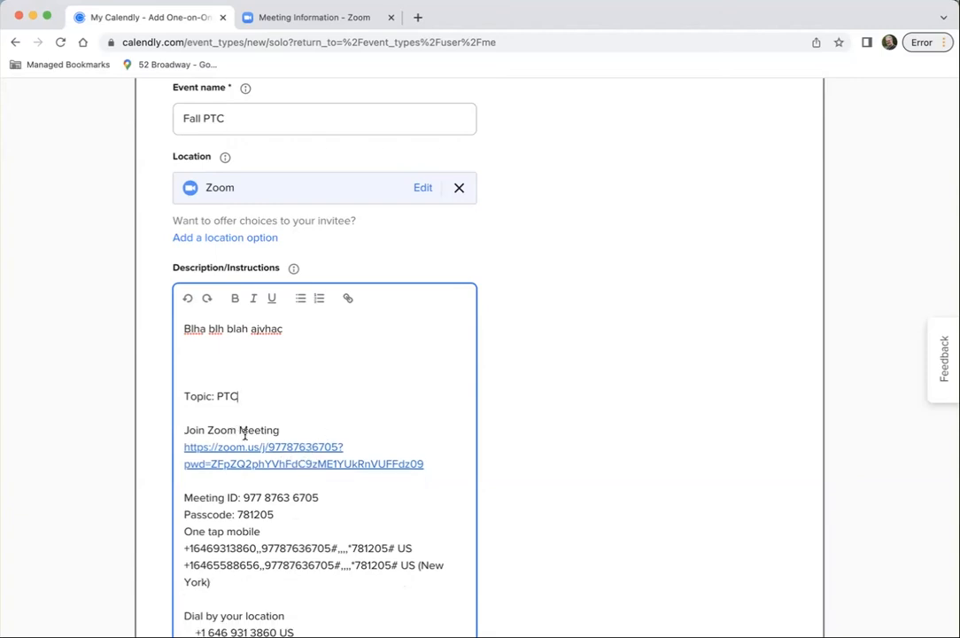
Delete everything from "One tap mobile" through the "Find your local number" link in the description
scroll(245, 434, "down", 3)
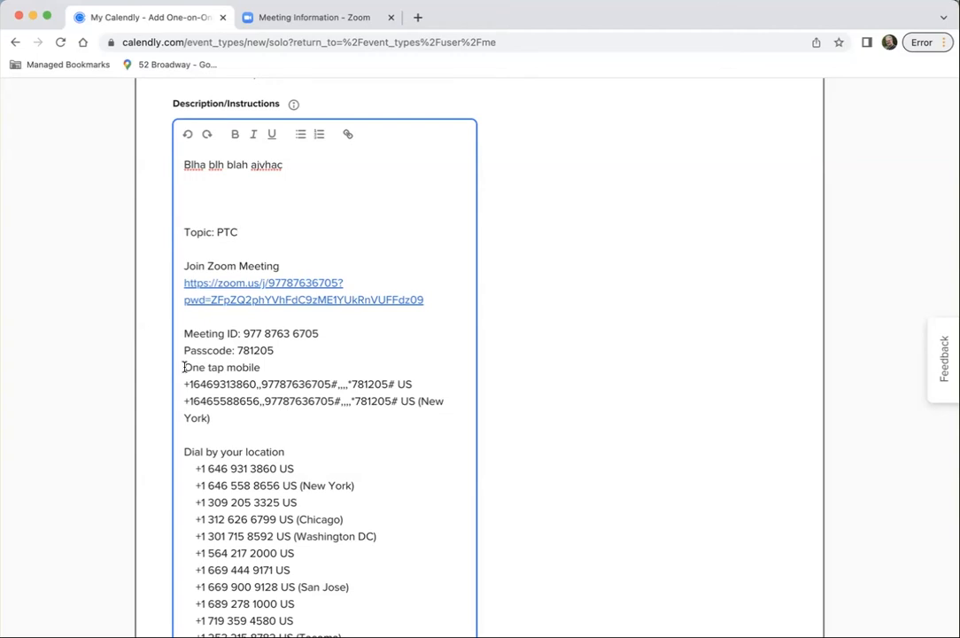
left_click_drag(183, 367, 459, 577)
scroll(320, 577, "down", 4)
left_click_drag(344, 537, 311, 556)
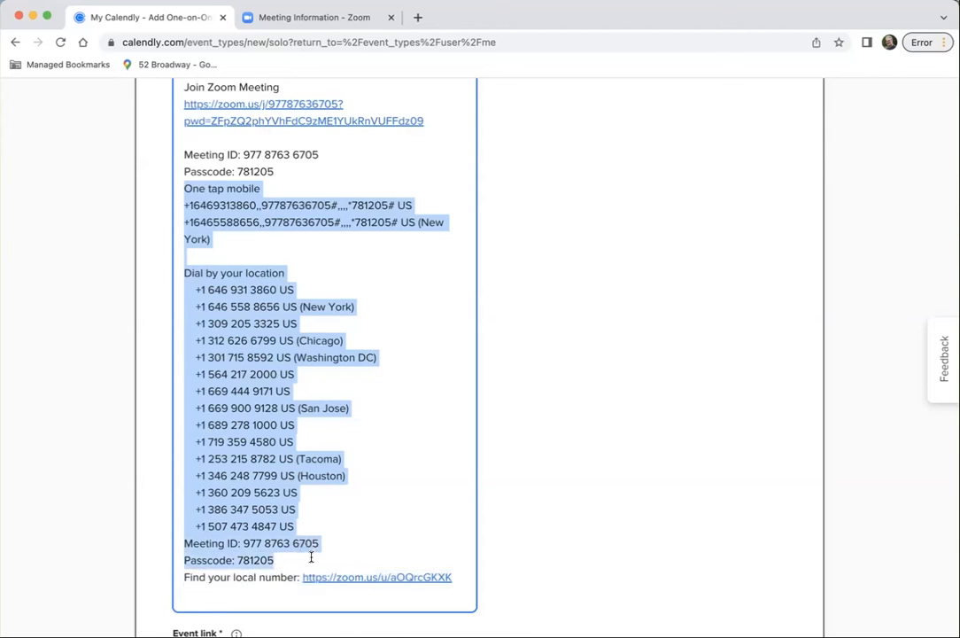
left_click_drag(460, 567, 465, 578)
key("BackSpace")
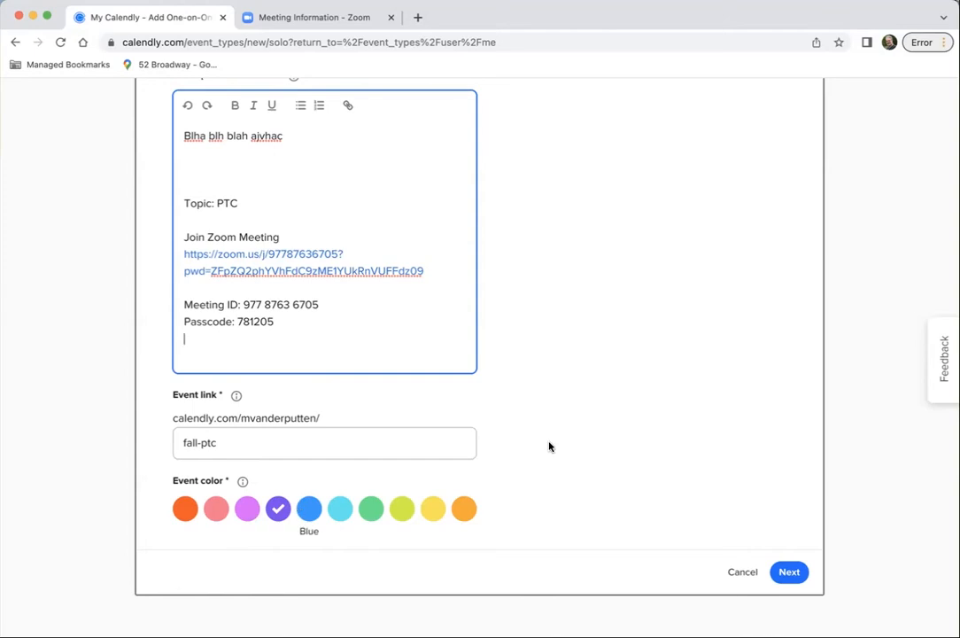
Review the event details, save them and continue to the booking availability settings
scroll(522, 360, "up", 5)
scroll(522, 361, "down", 5)
left_click(788, 571)
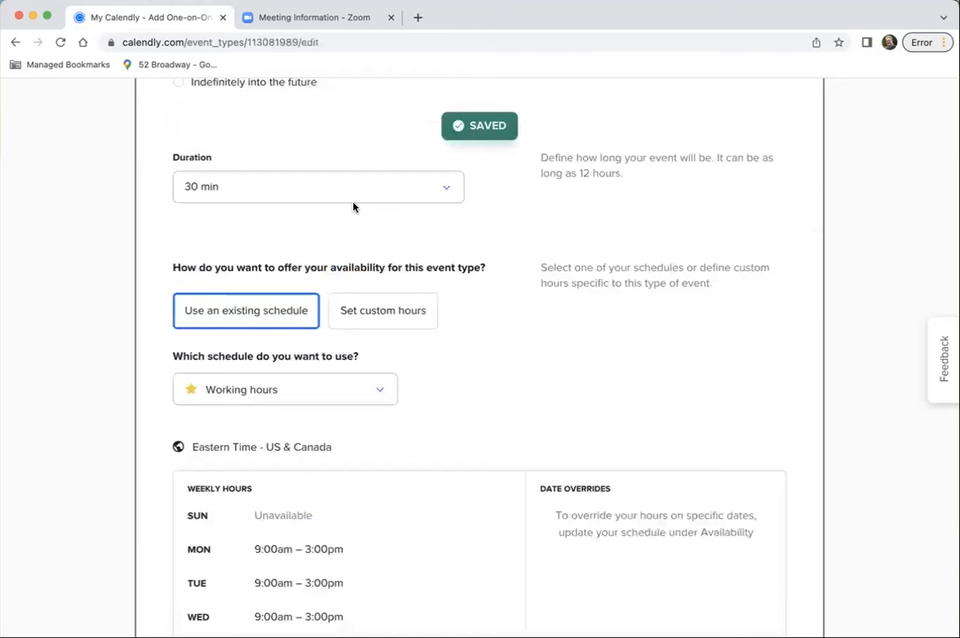
Limit scheduling to within the date range Nov 17 – Nov 18, 2022
scroll(352, 205, "up", 1)
scroll(352, 205, "up", 3)
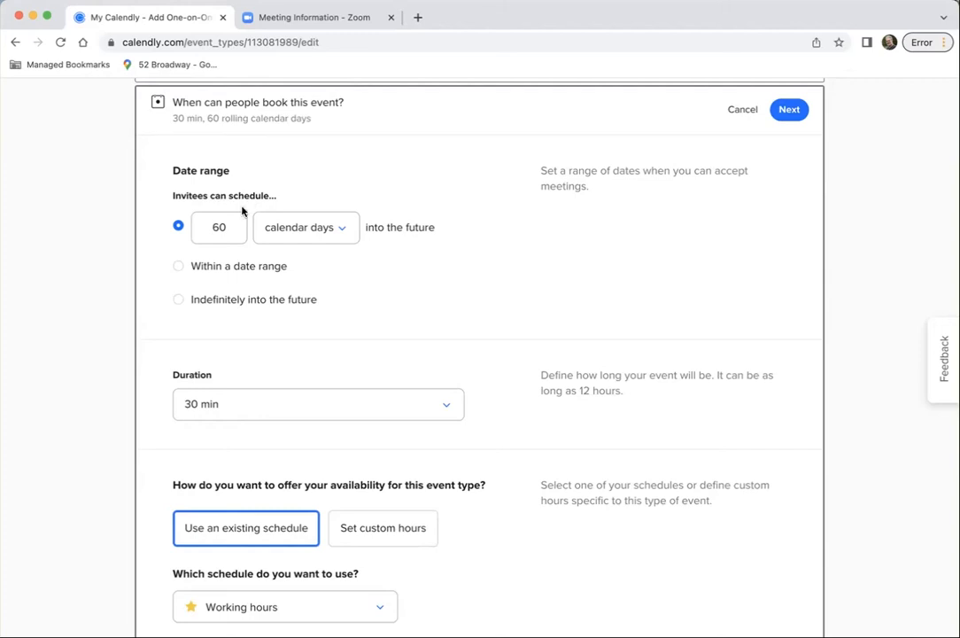
left_click(179, 266)
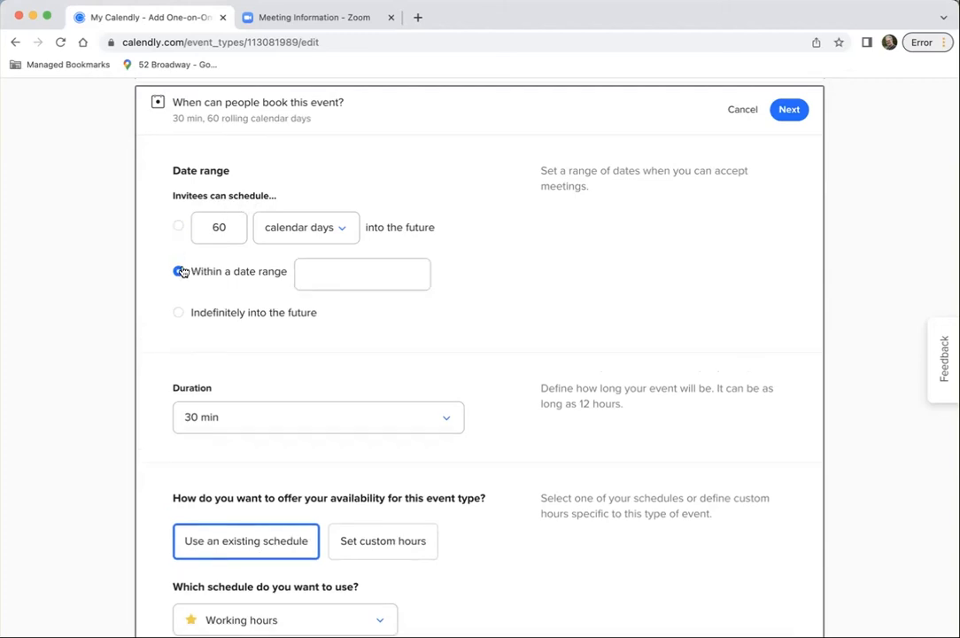
left_click(352, 281)
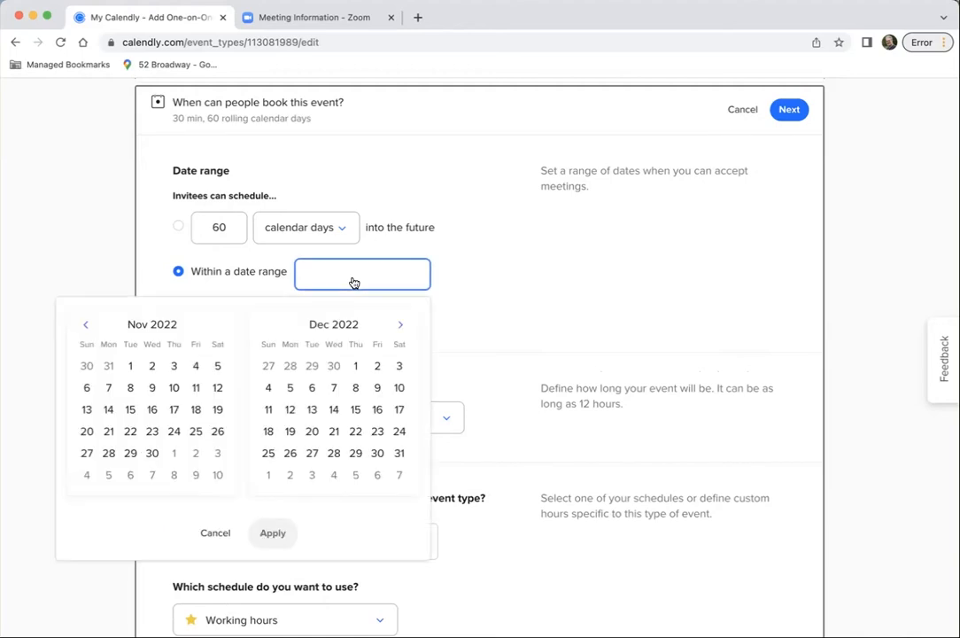
left_click(173, 411)
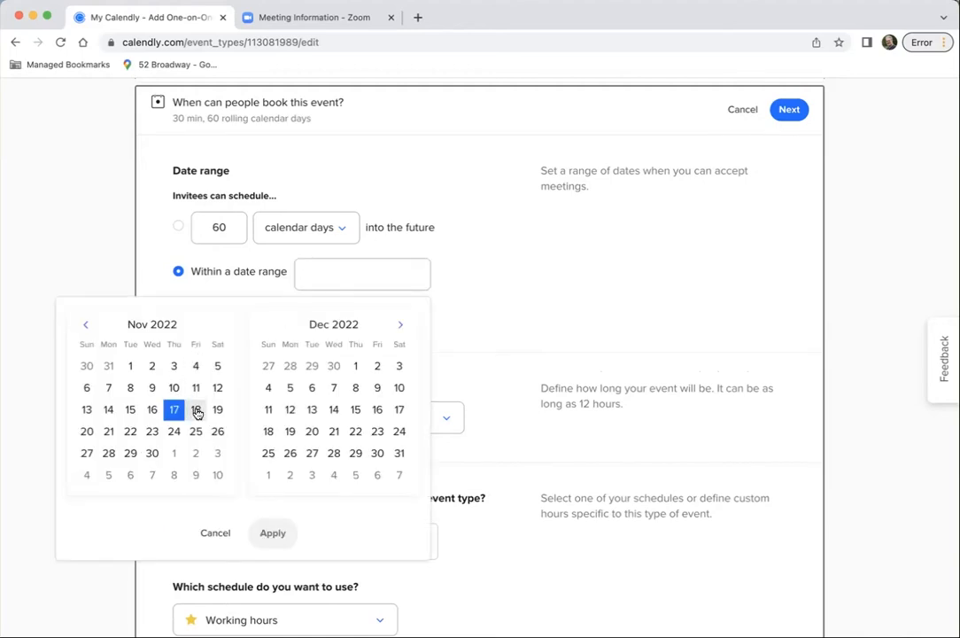
left_click(196, 410)
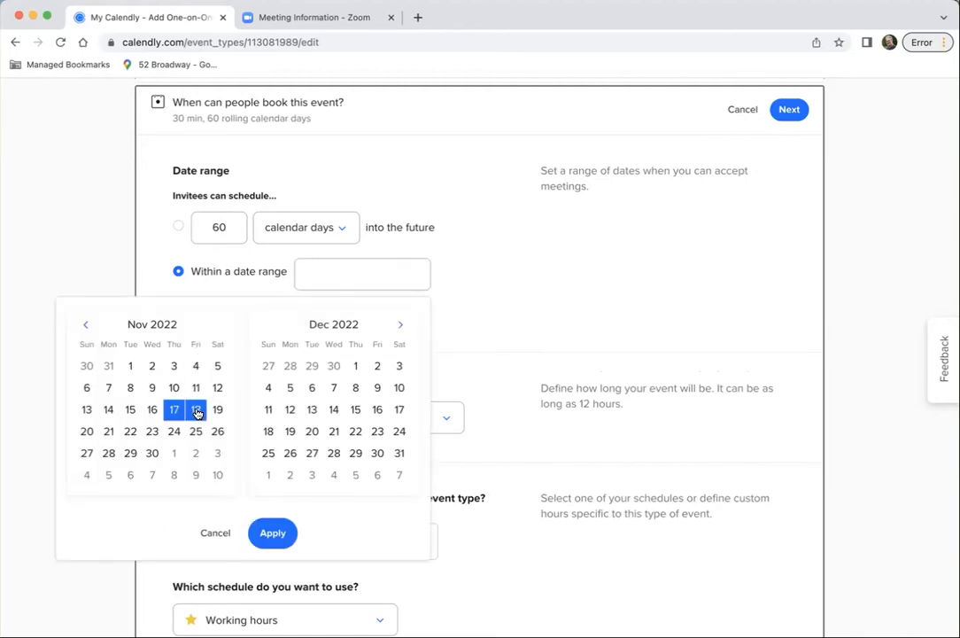
left_click(275, 536)
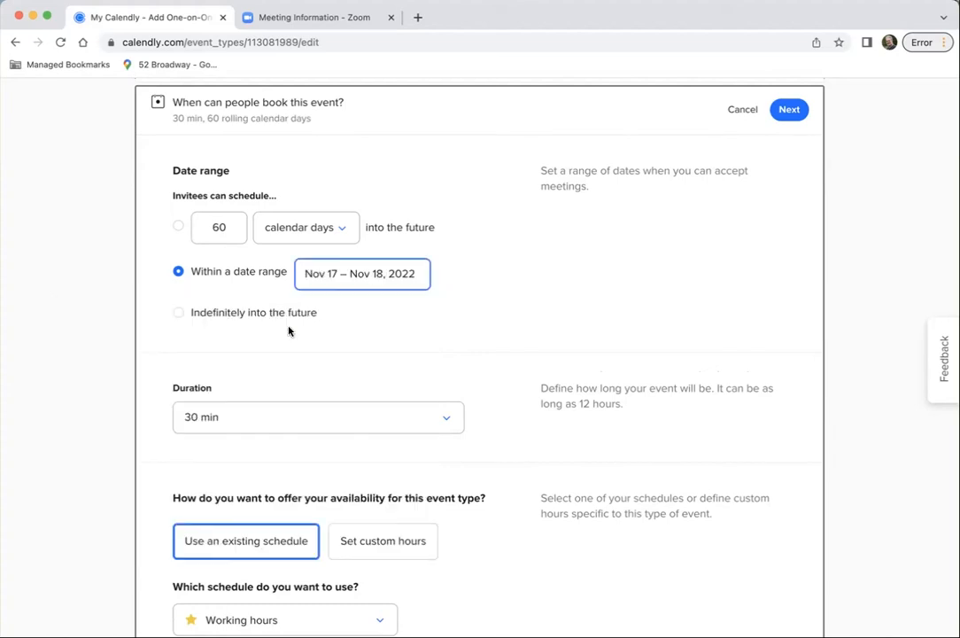
Set the event's duration to a custom 5 min
left_click(438, 418)
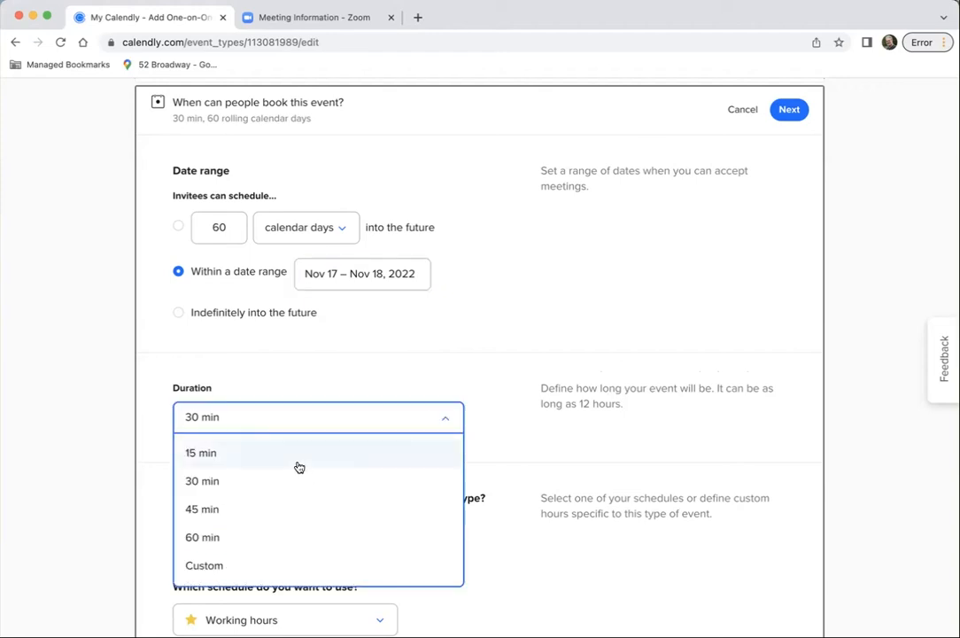
scroll(298, 471, "up", 5)
scroll(466, 565, "down", 5)
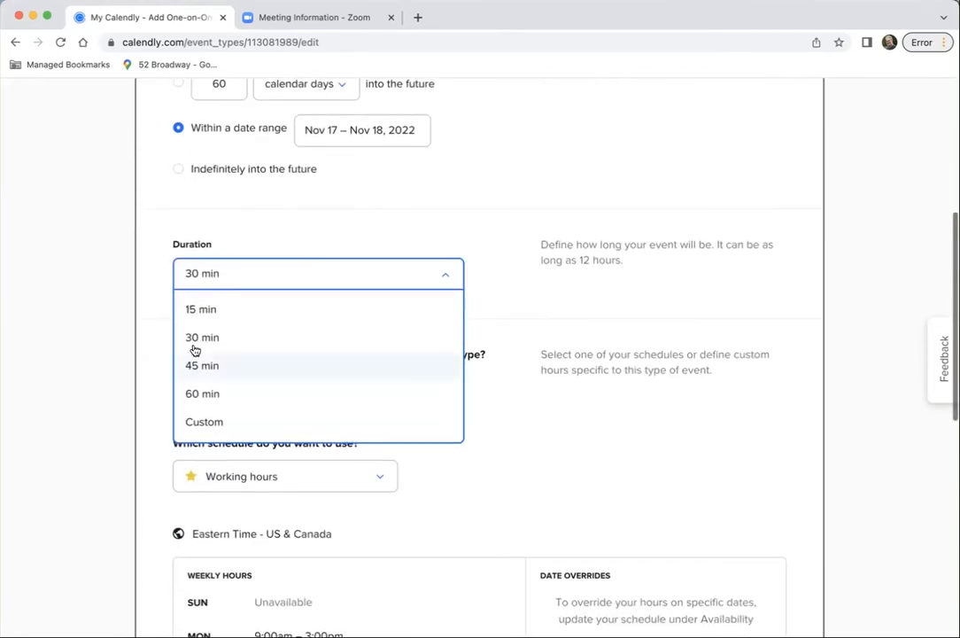
left_click(215, 425)
left_click(236, 312)
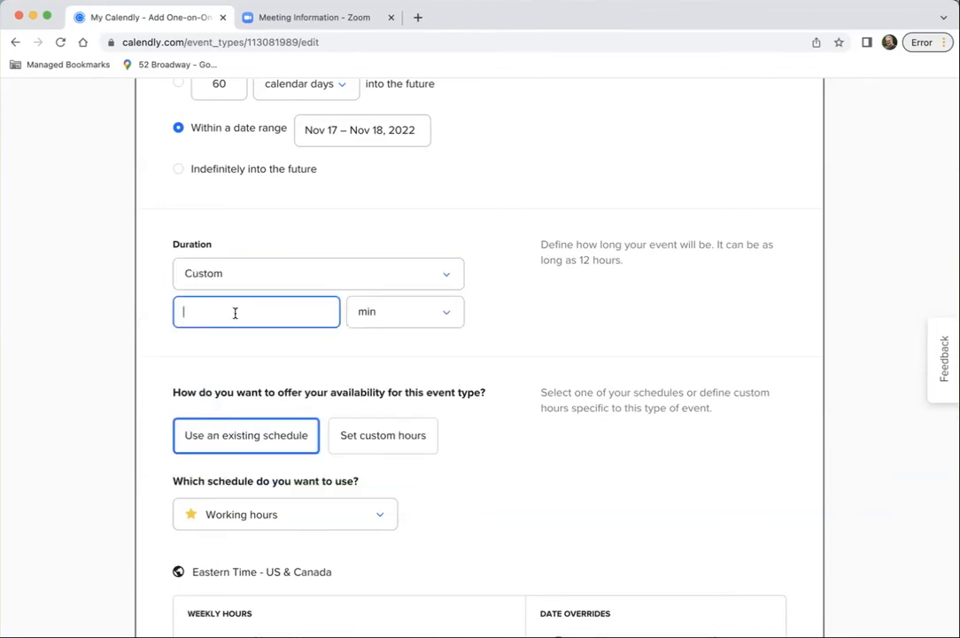
type("5")
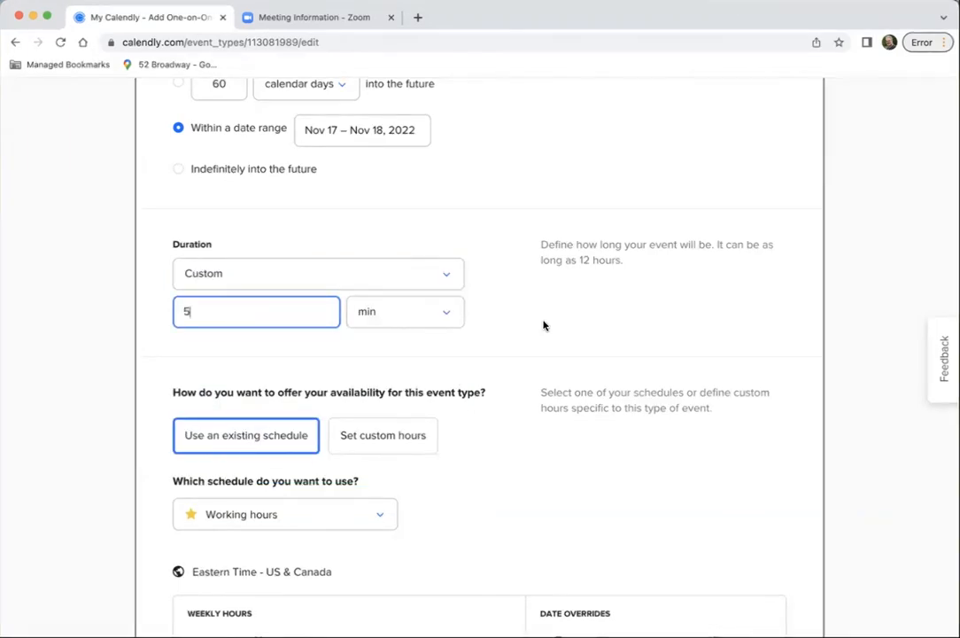
Switch the event's availability to custom hours and open the date-specific hours for November 17
left_click(235, 437)
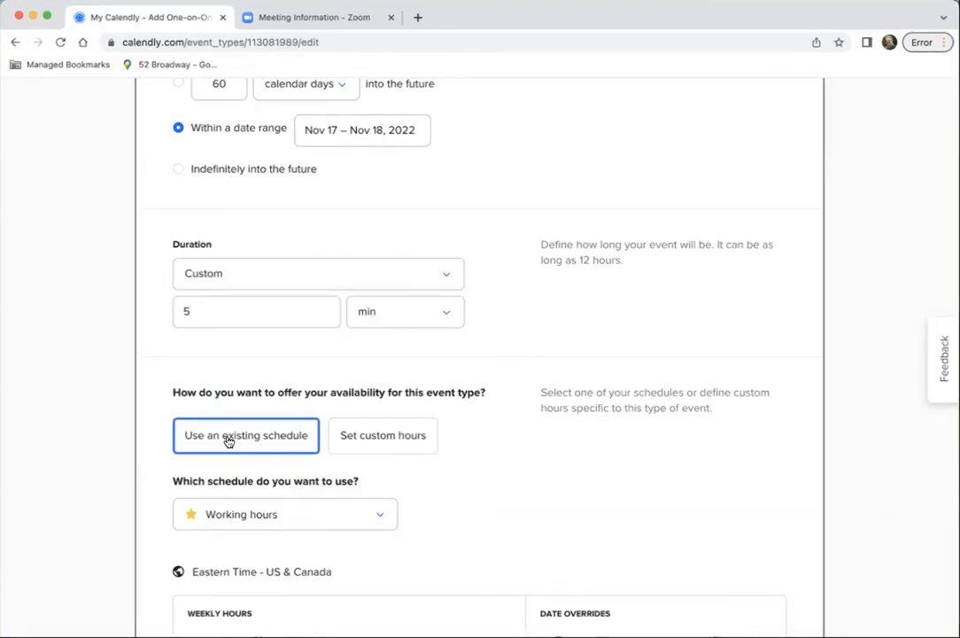
left_click(371, 438)
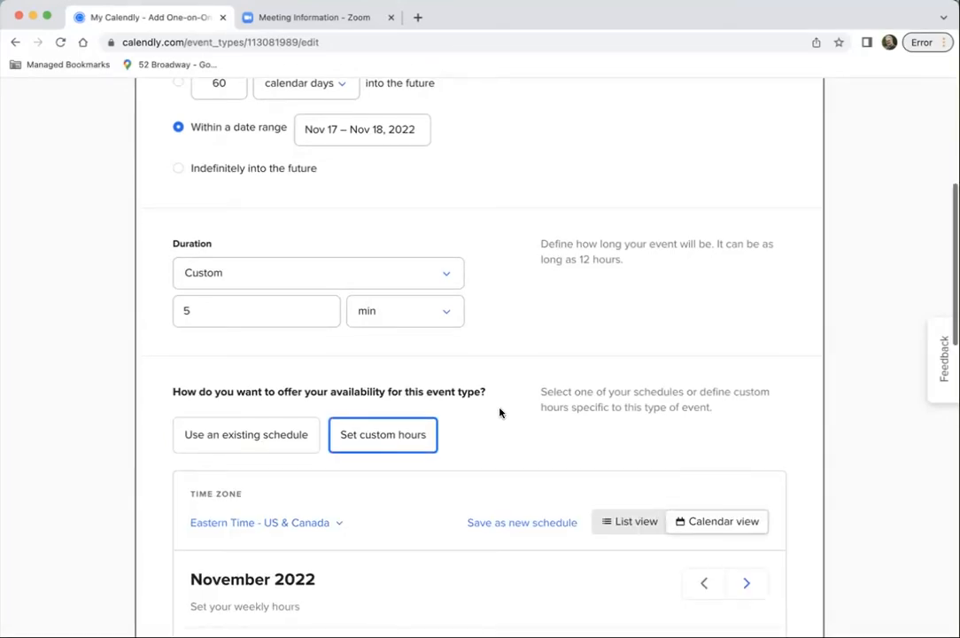
scroll(500, 412, "down", 10)
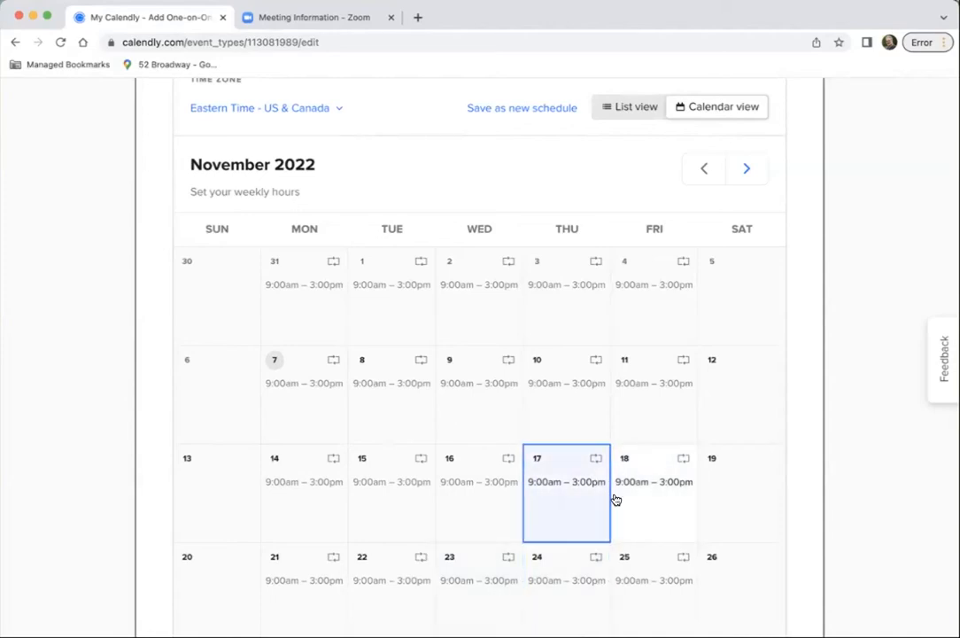
left_click(545, 483)
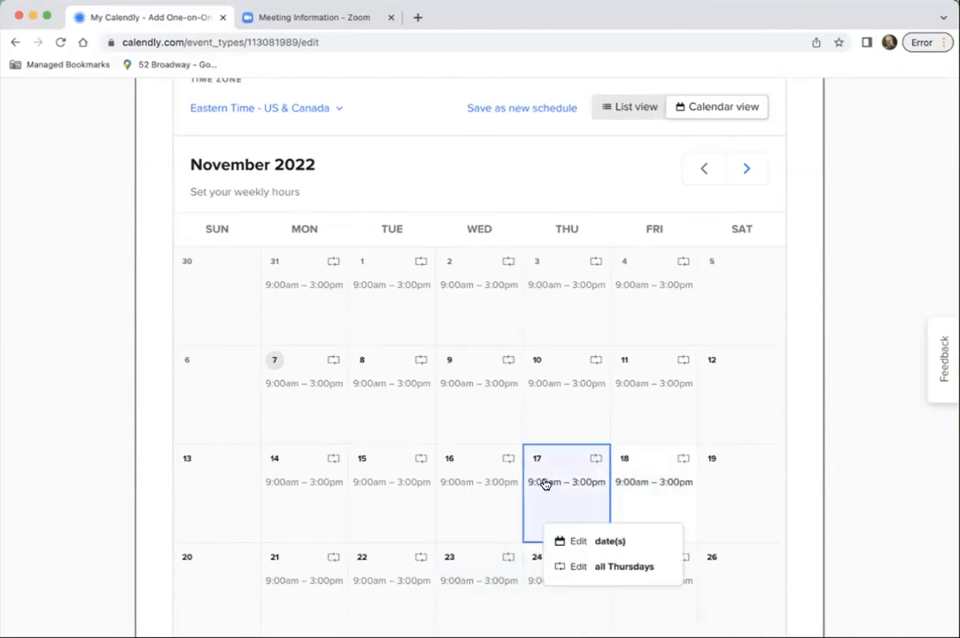
left_click(601, 544)
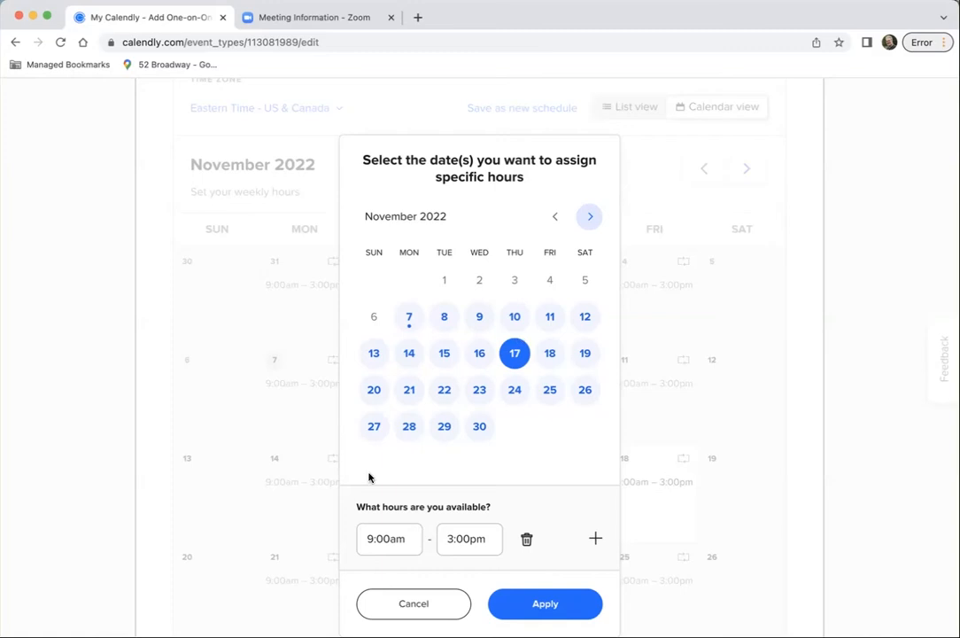
Set the available hours for November 17 to 4:30pm–7:00pm and apply them
left_click(372, 539)
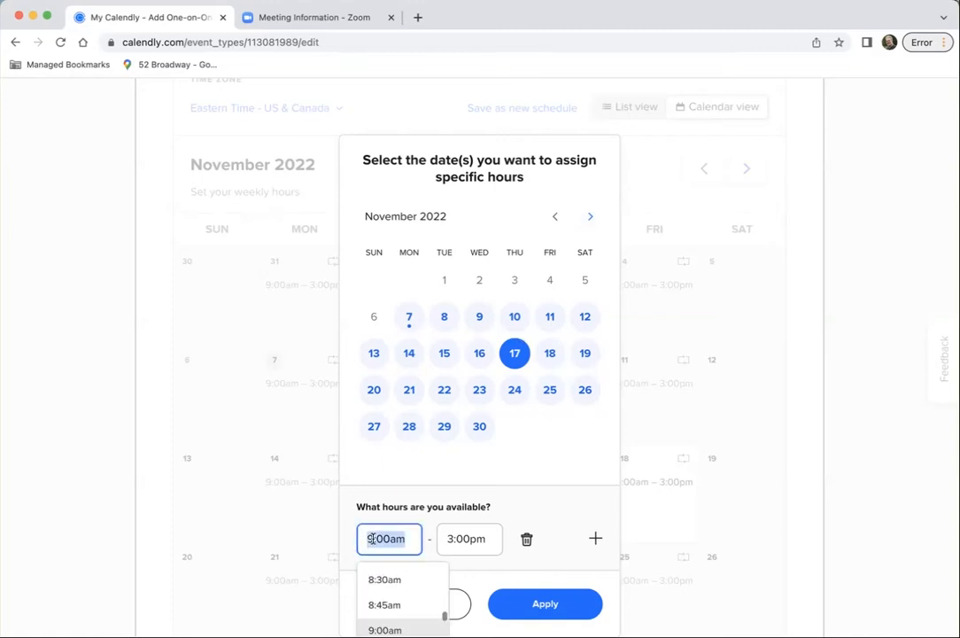
type("4:30pm")
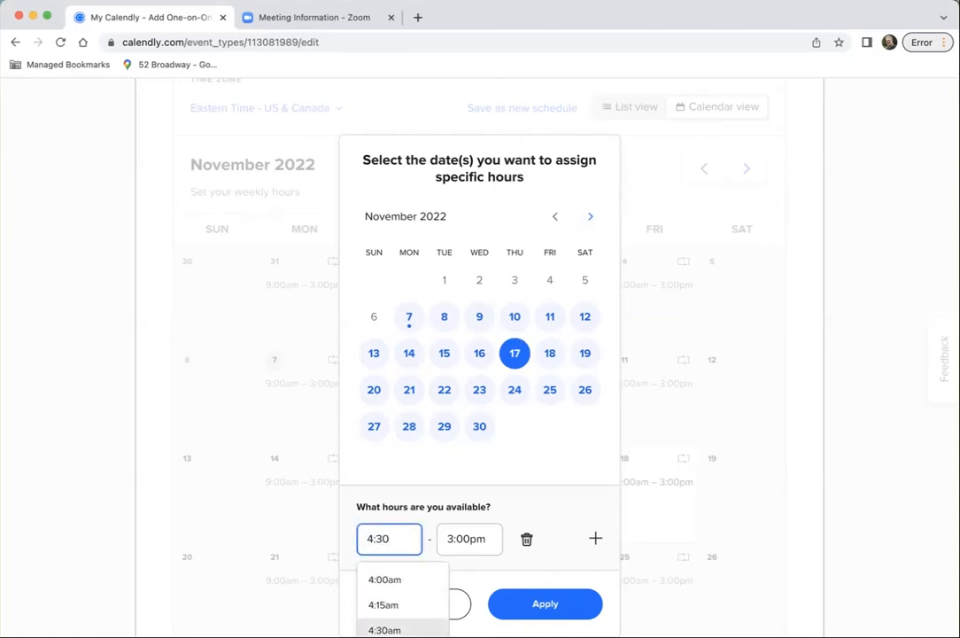
left_click(451, 538)
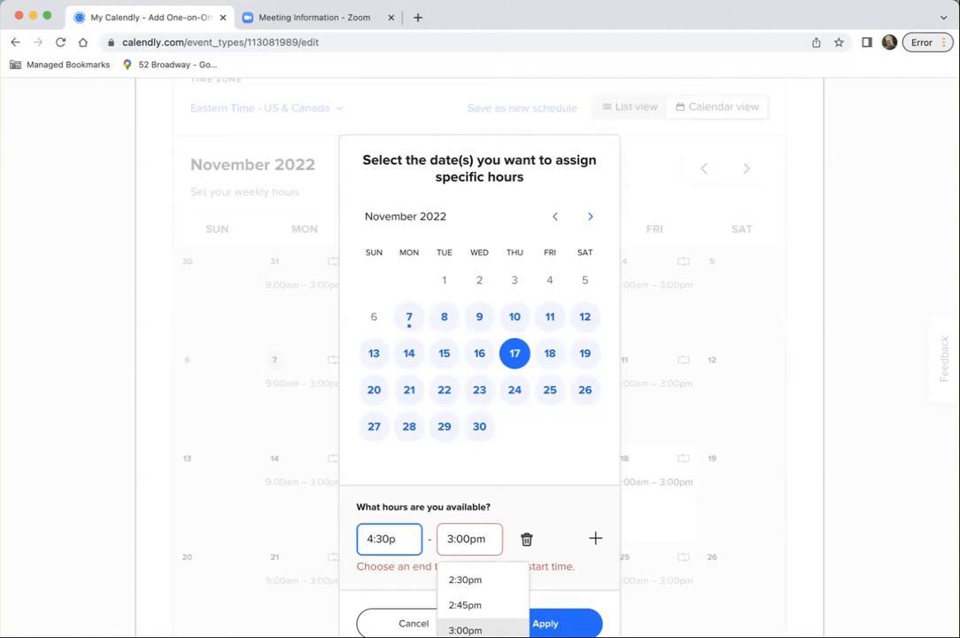
key("BackSpace")
type("7")
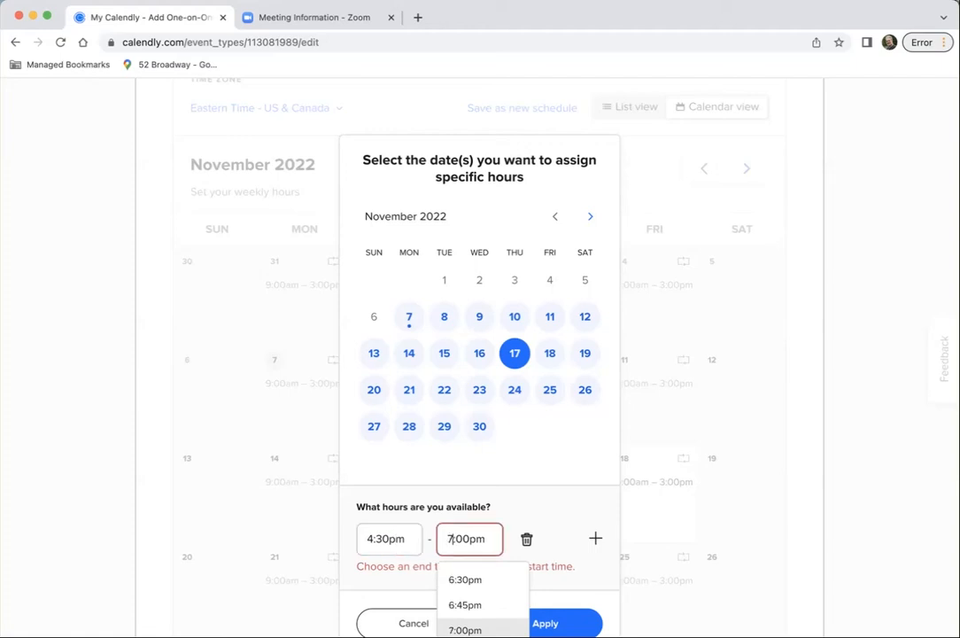
left_click(568, 496)
left_click(548, 605)
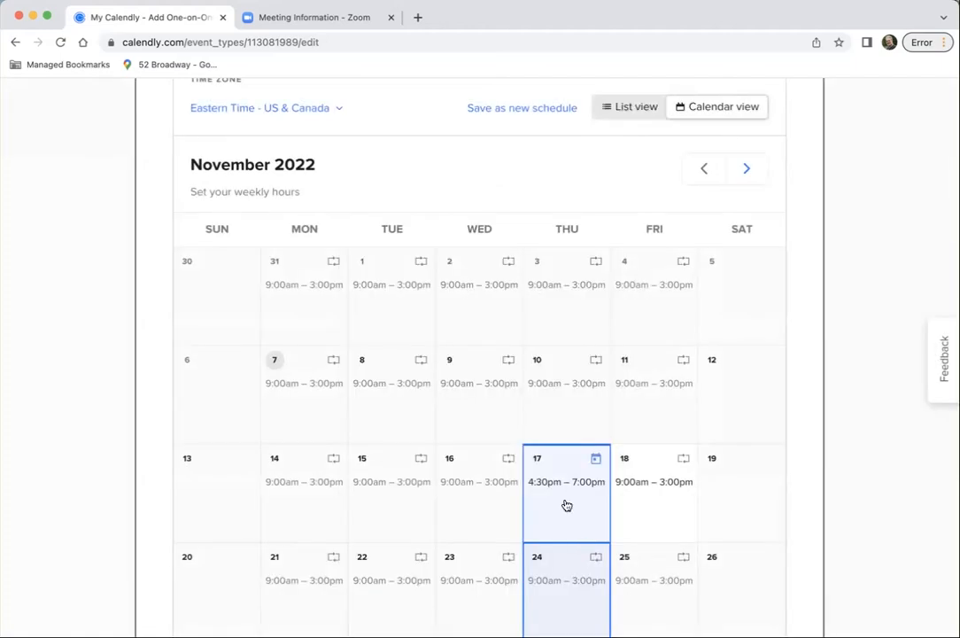
Edit only the November 18 date, setting its available hours to 12:30pm–2:30pm, and apply them
left_click(636, 486)
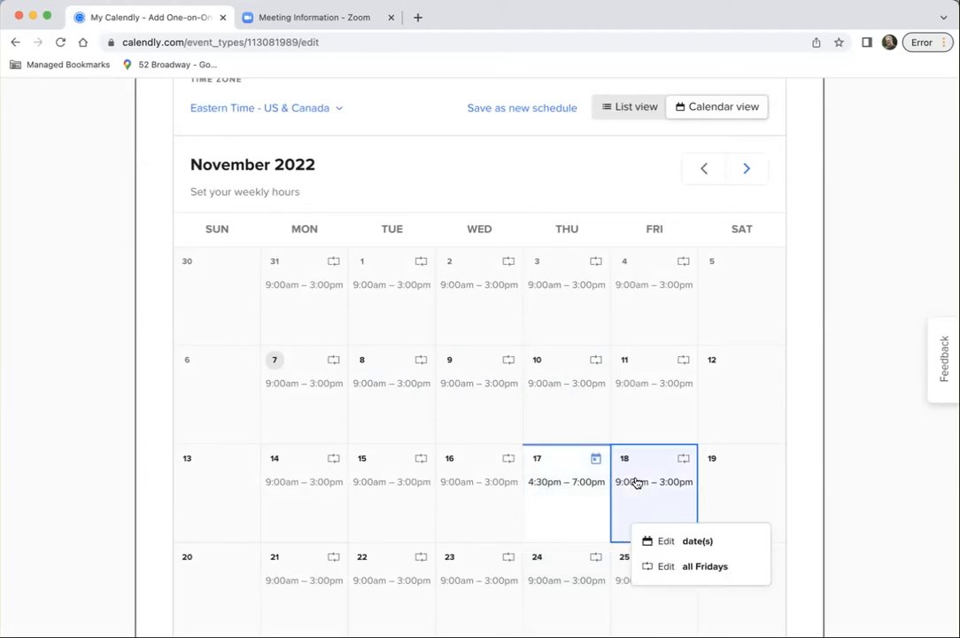
left_click(660, 541)
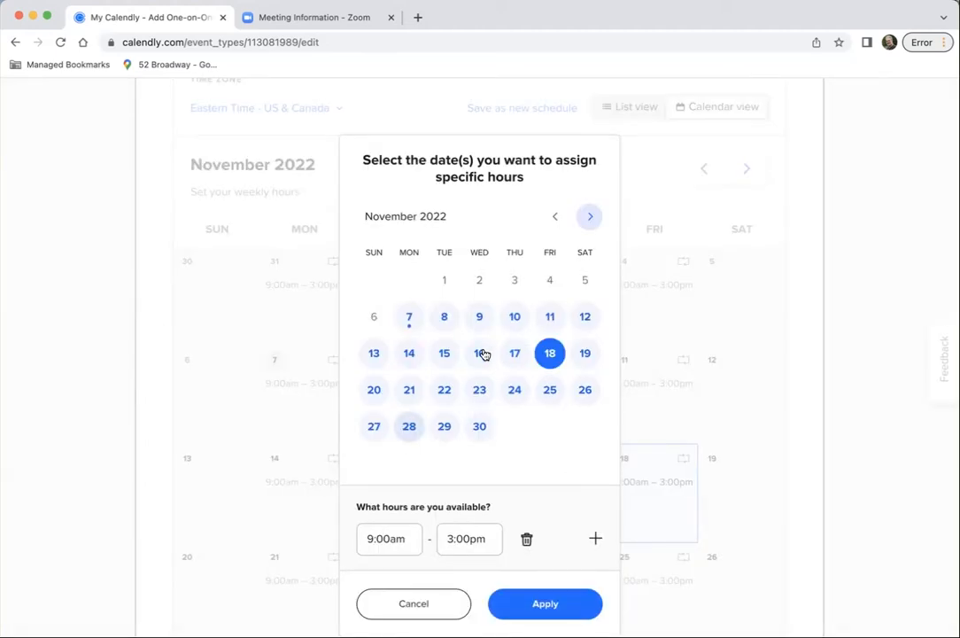
left_click(366, 535)
type("12:30pm")
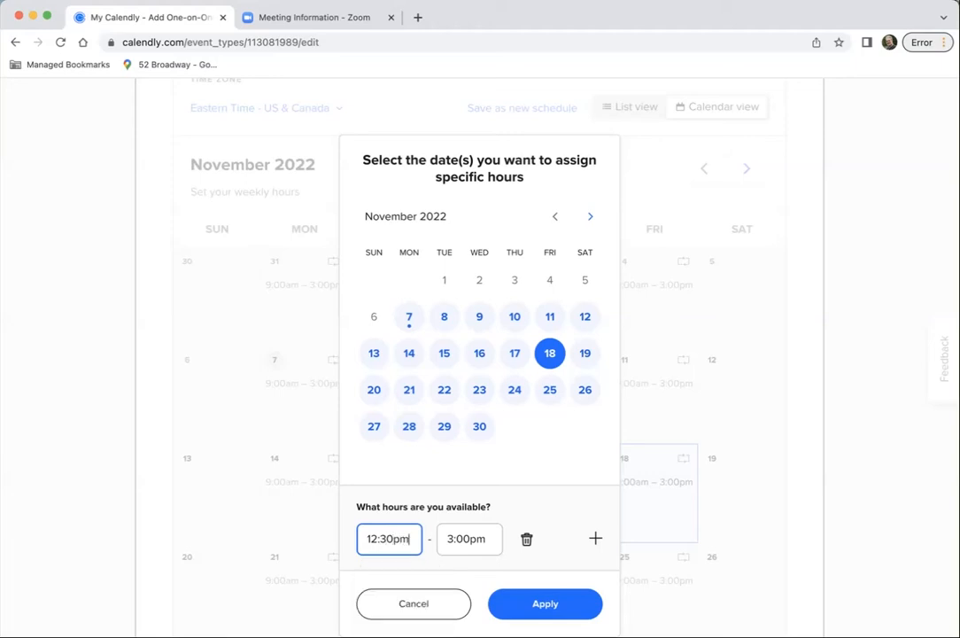
left_click(446, 541)
type("2:30")
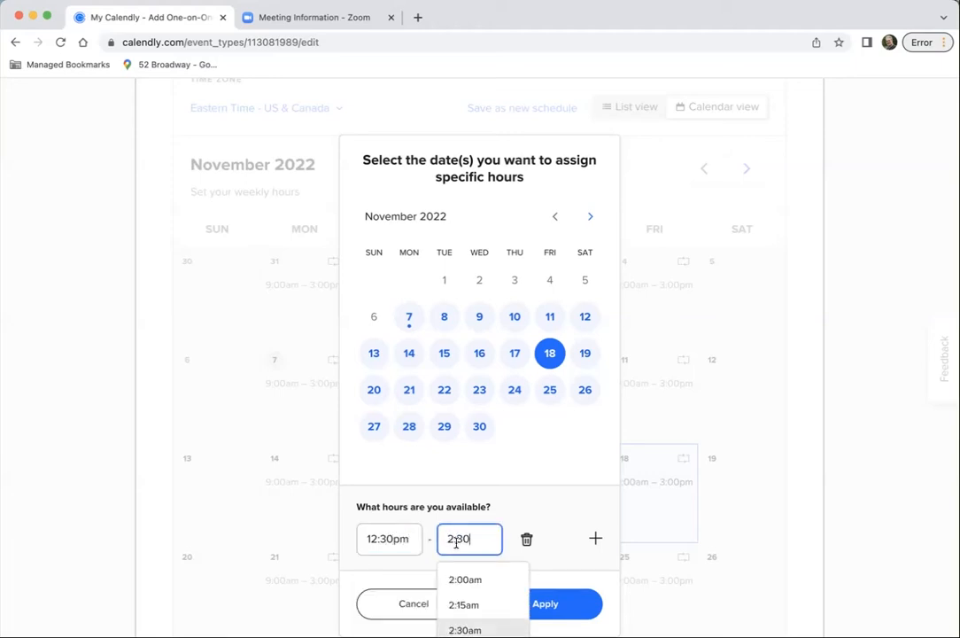
type("pm")
left_click(555, 603)
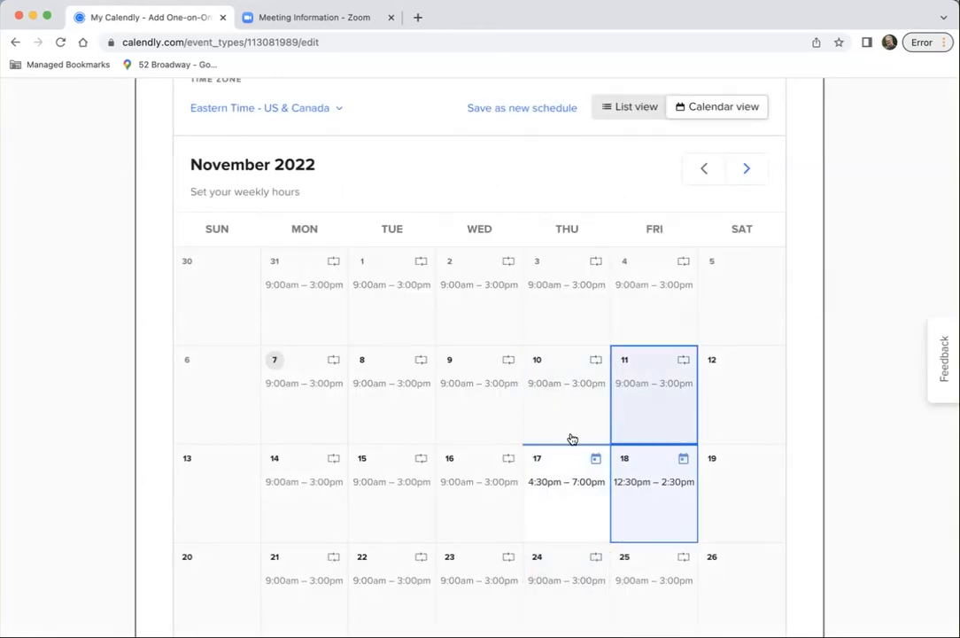
Expand the additional availability rules and set the start time increments to 5 min
scroll(596, 461, "down", 1)
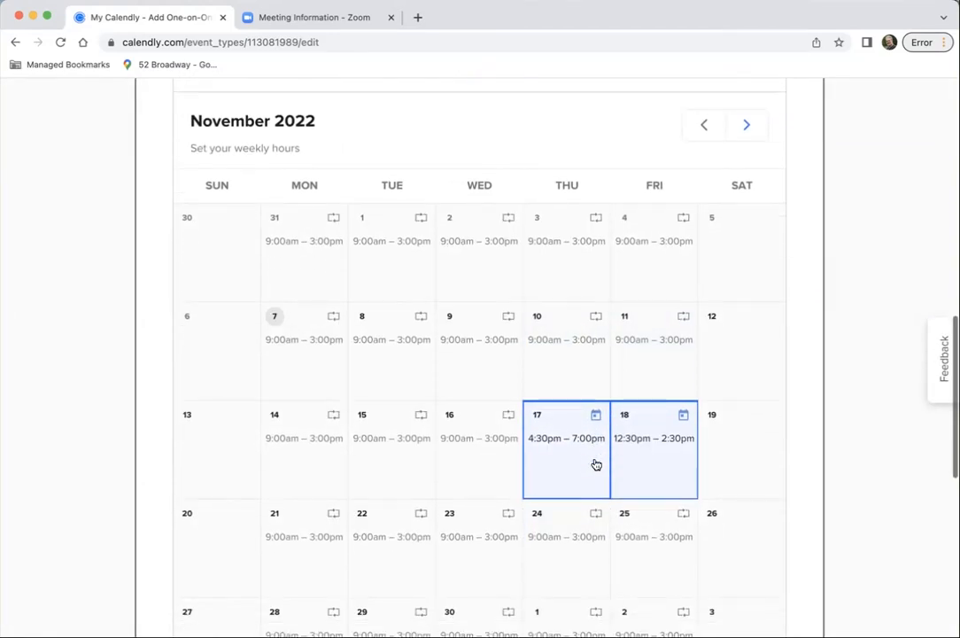
scroll(596, 465, "down", 1)
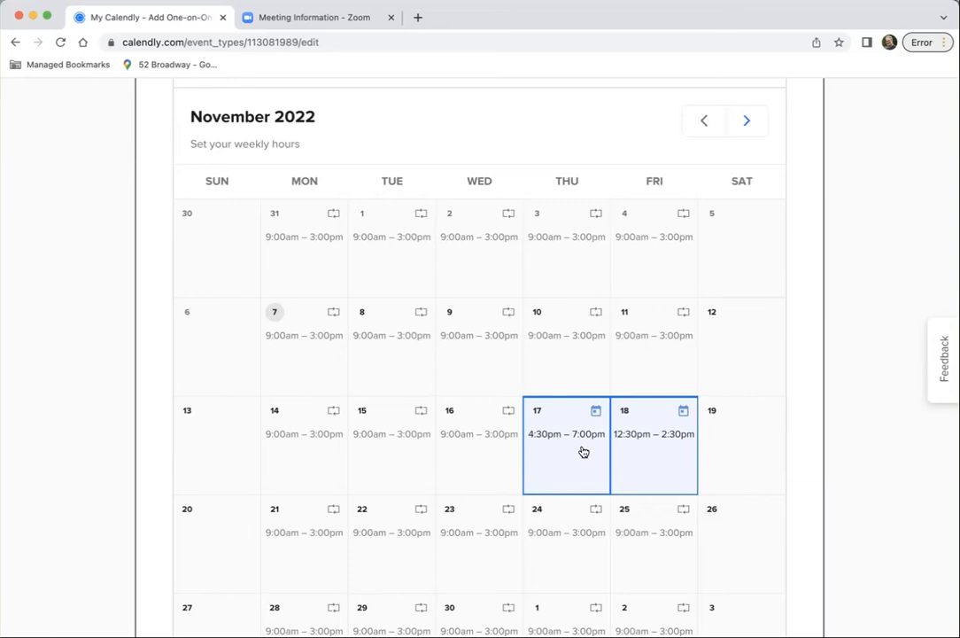
scroll(580, 448, "down", 8)
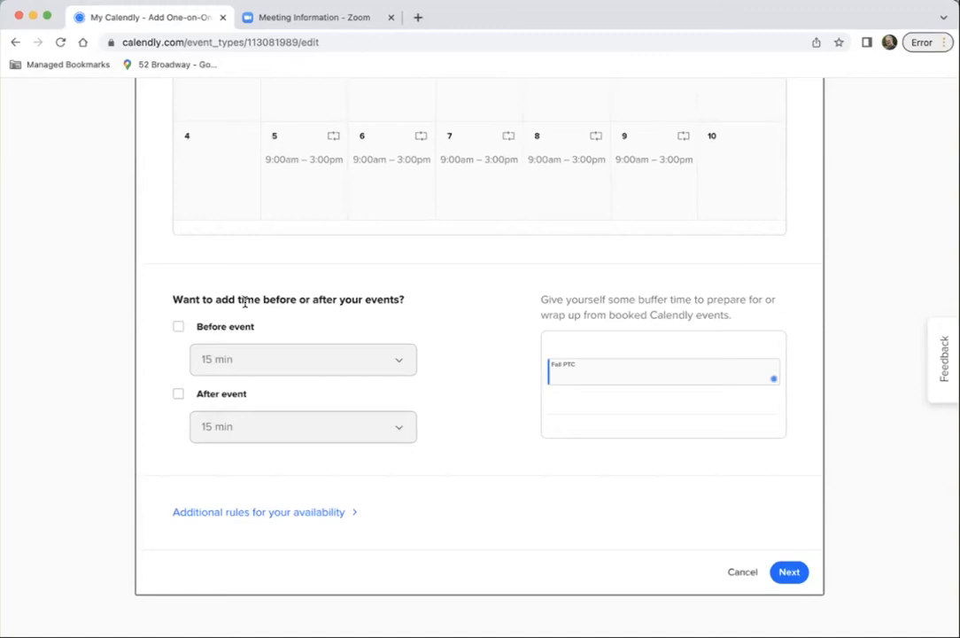
left_click(196, 512)
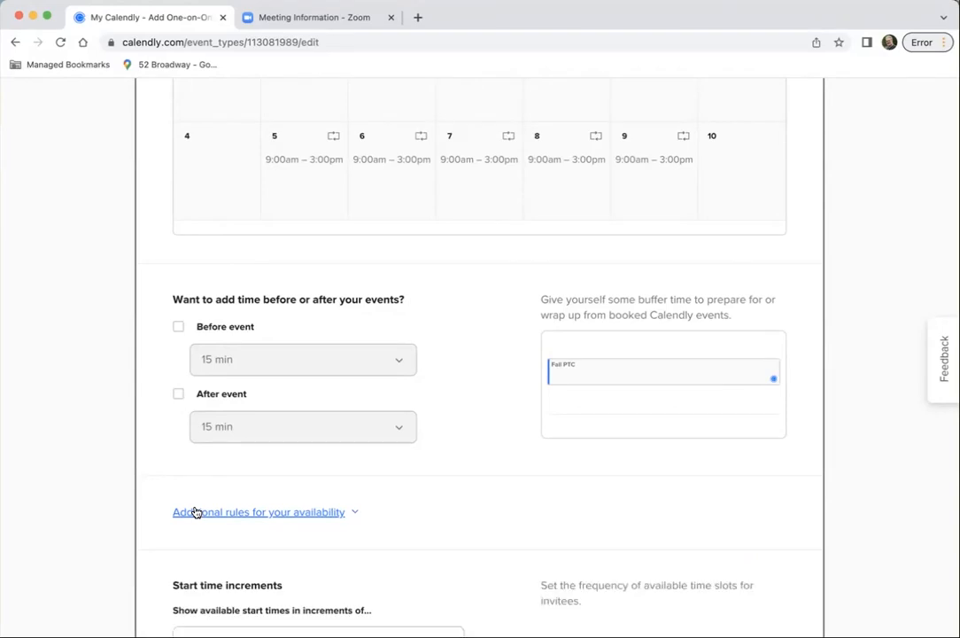
scroll(186, 514, "down", 10)
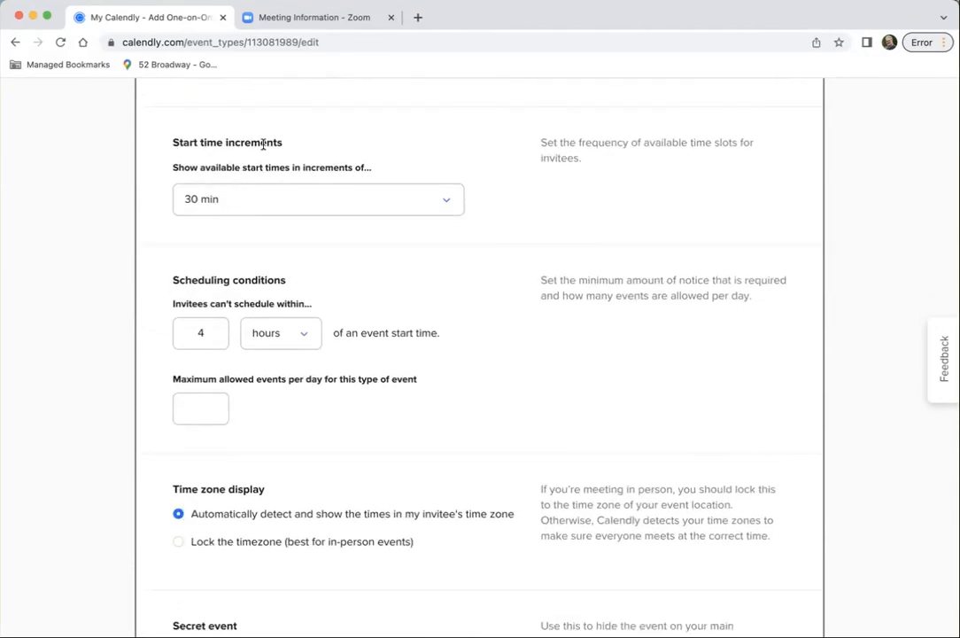
left_click(444, 201)
scroll(267, 355, "up", 1)
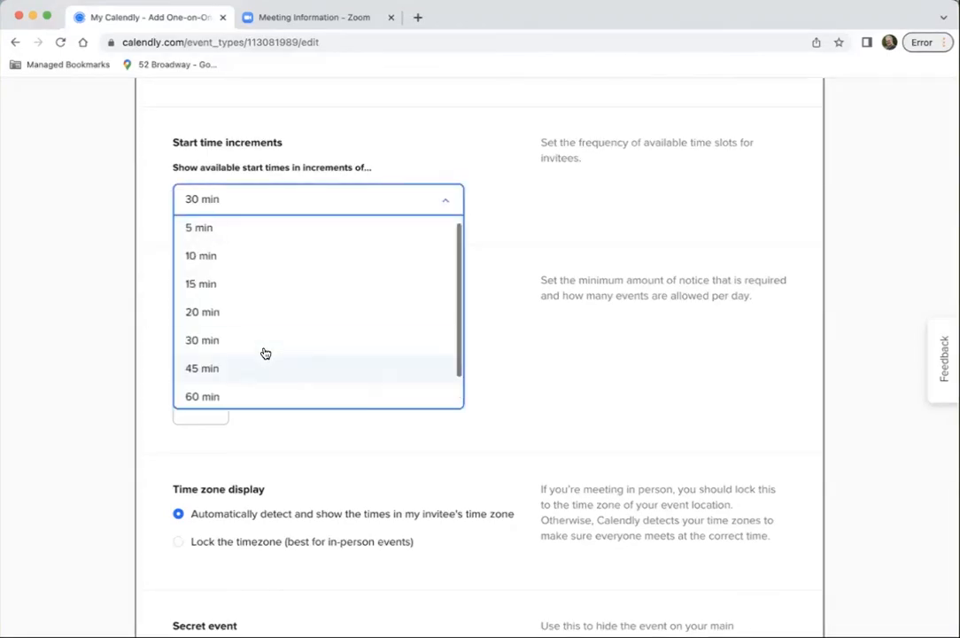
left_click(226, 234)
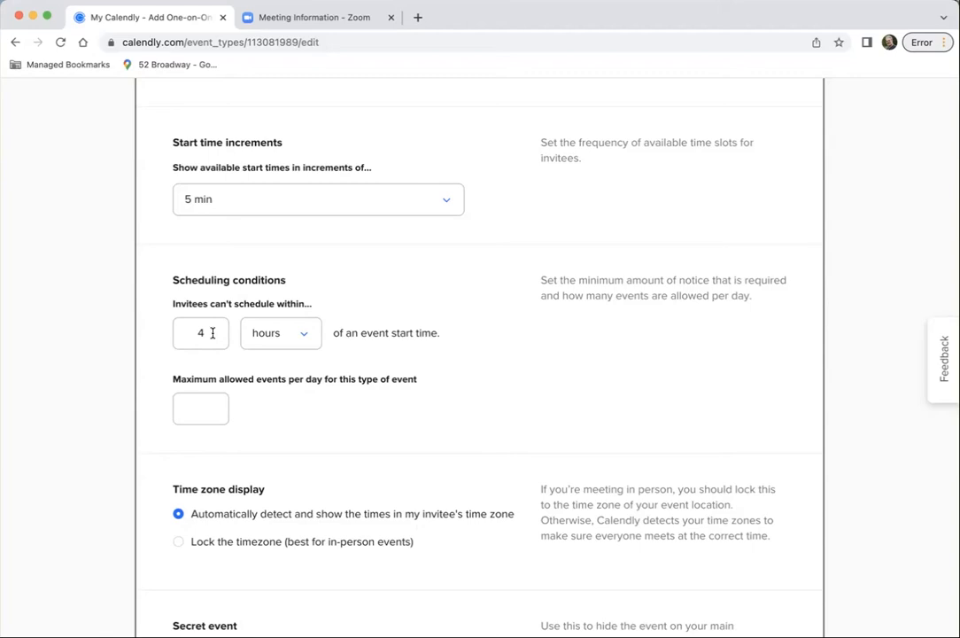
Clear the minimum scheduling notice in the scheduling conditions, review the remaining rules and save the booking settings
left_click(209, 333)
key("BackSpace")
left_click(288, 414)
scroll(306, 412, "down", 4)
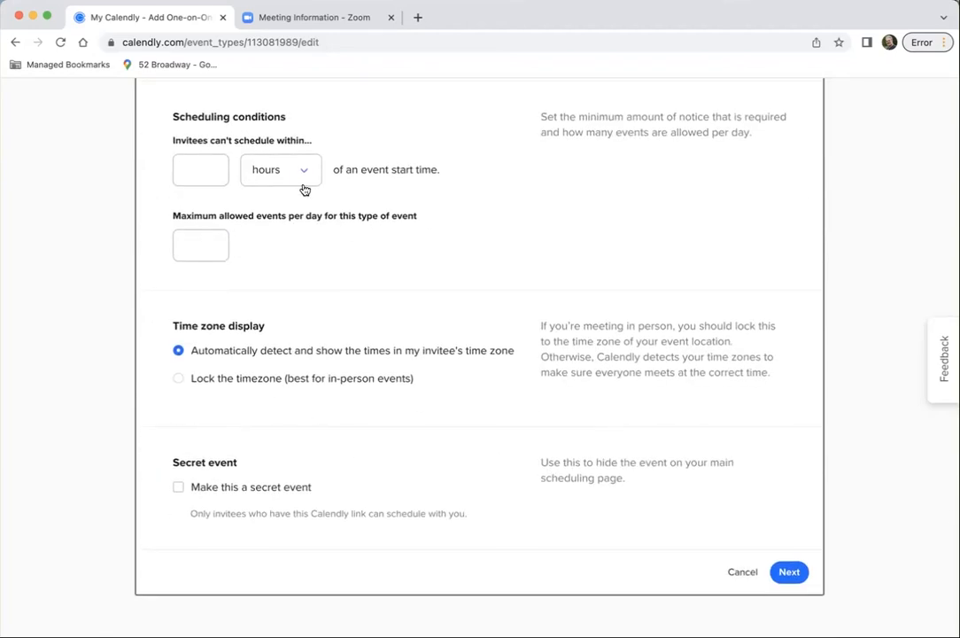
scroll(570, 380, "up", 1)
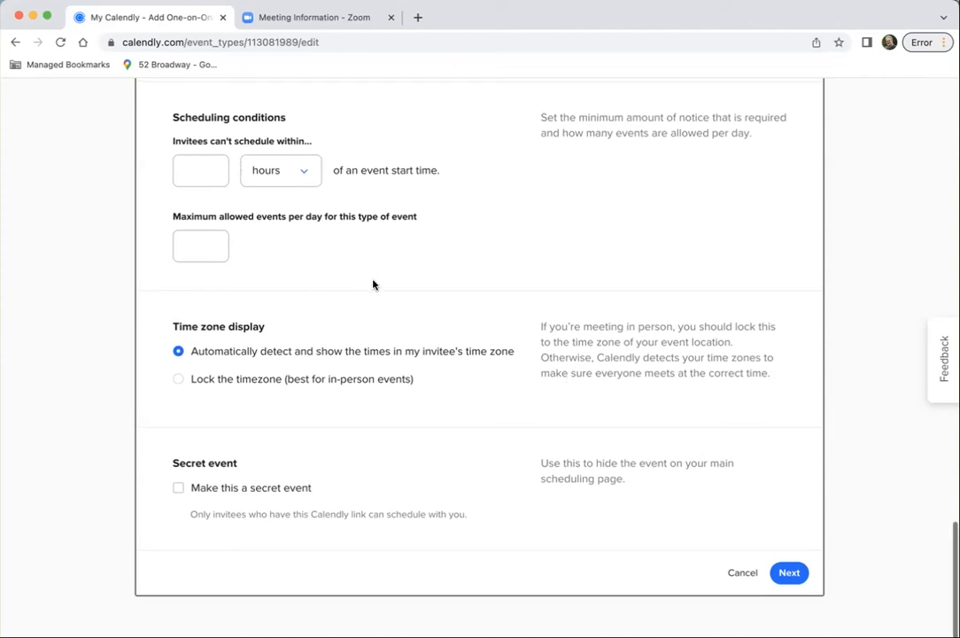
scroll(373, 284, "up", 5)
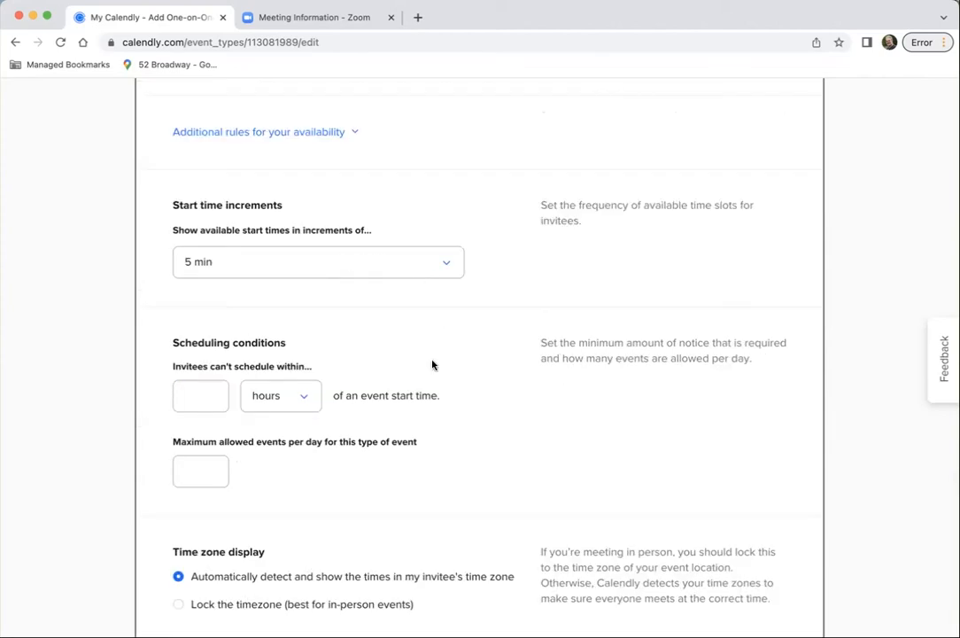
scroll(468, 380, "down", 2)
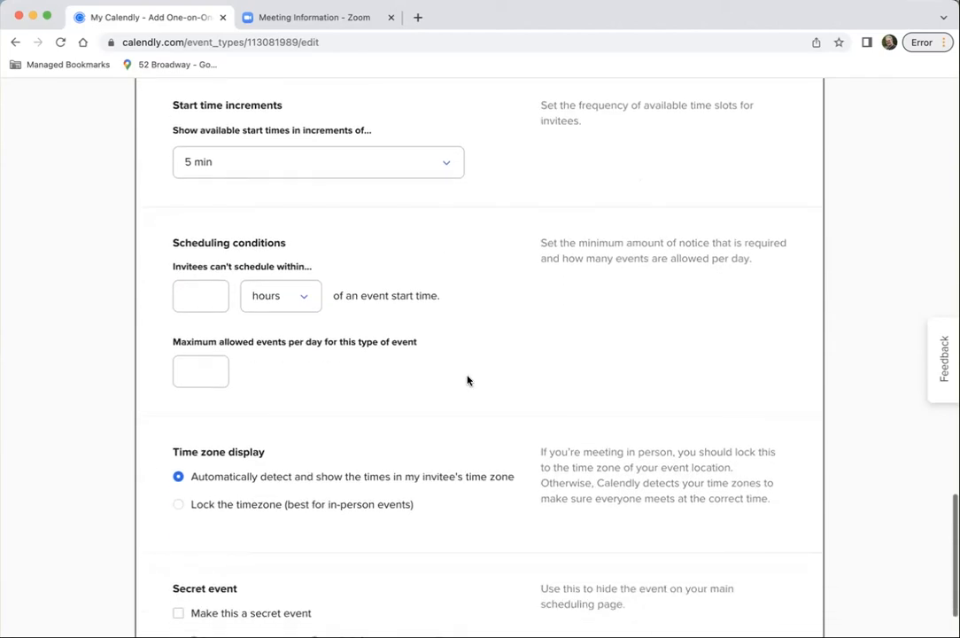
scroll(468, 380, "down", 3)
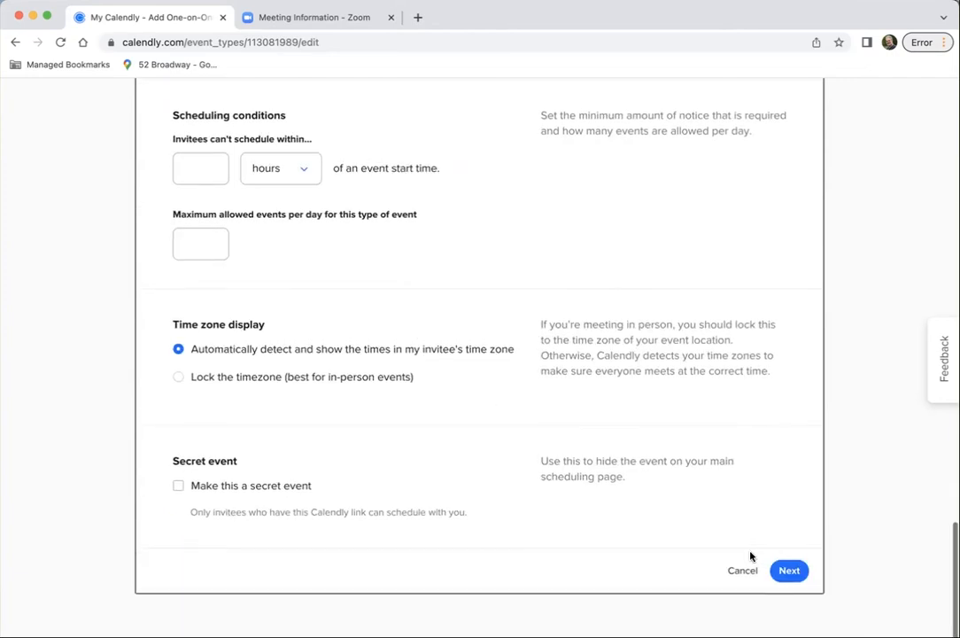
left_click(788, 572)
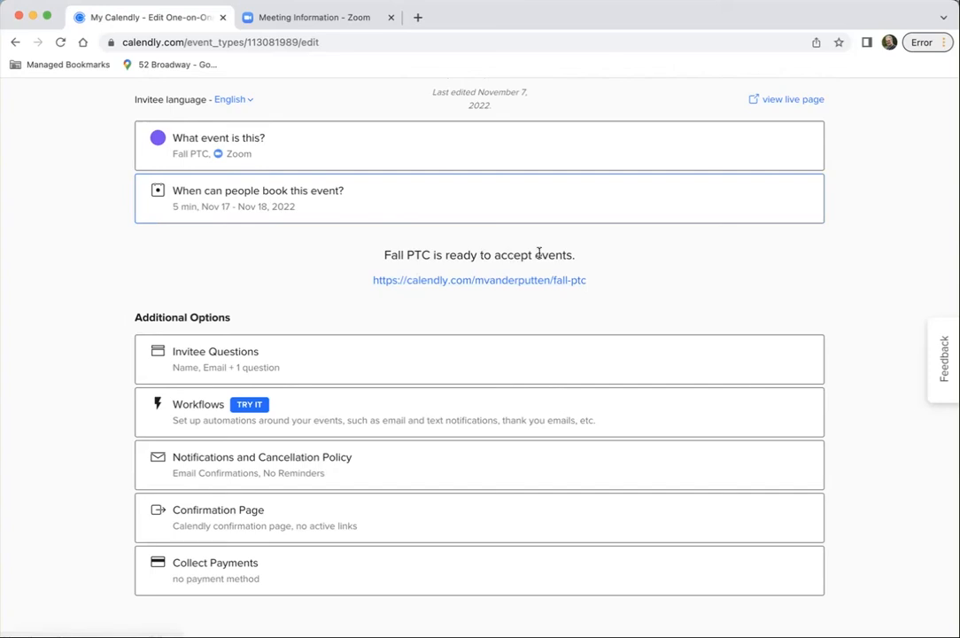
Change the existing invitee question to "What is your child's name?" with a One Line answer and apply it
left_click(310, 361)
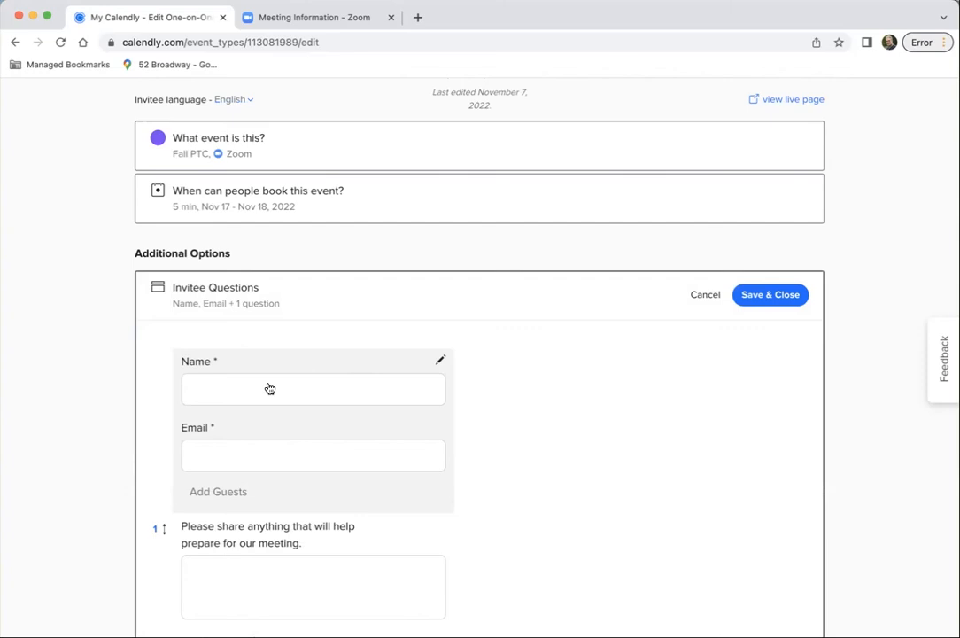
scroll(268, 388, "down", 3)
scroll(188, 268, "down", 1)
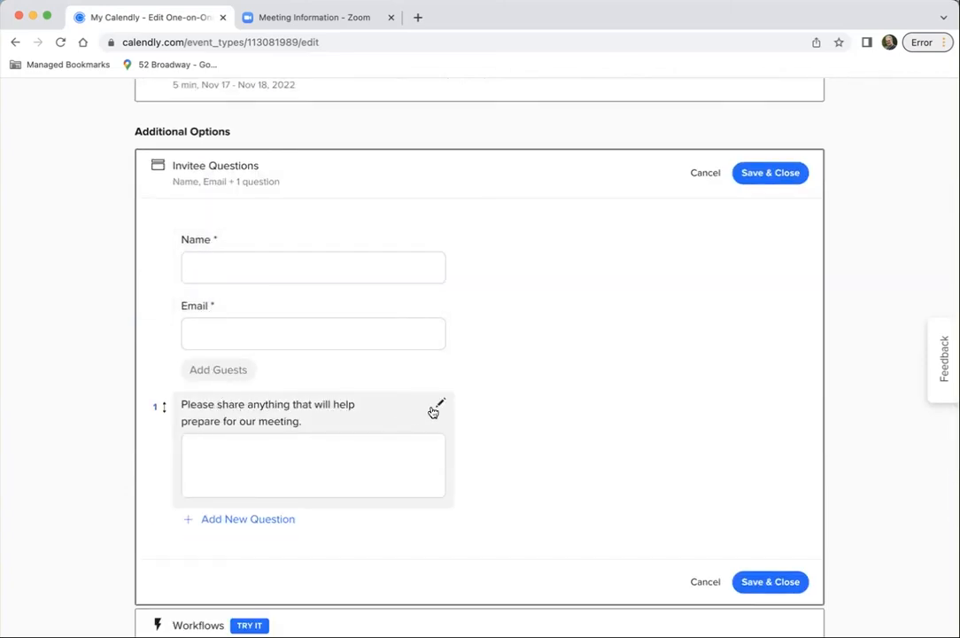
left_click(440, 406)
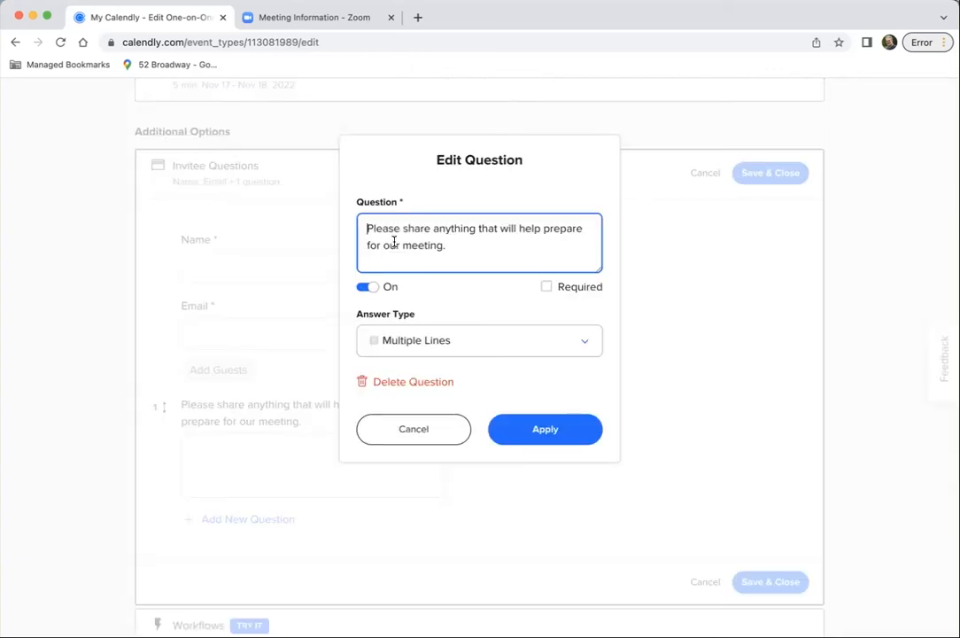
triple_click(368, 228)
type("What is ")
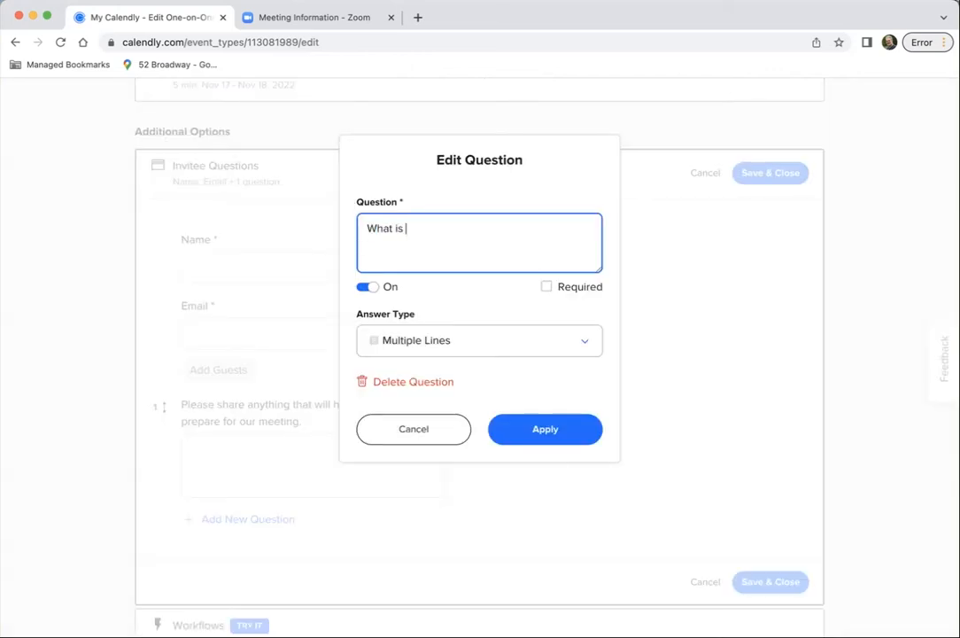
type("your child's name?")
left_click(480, 343)
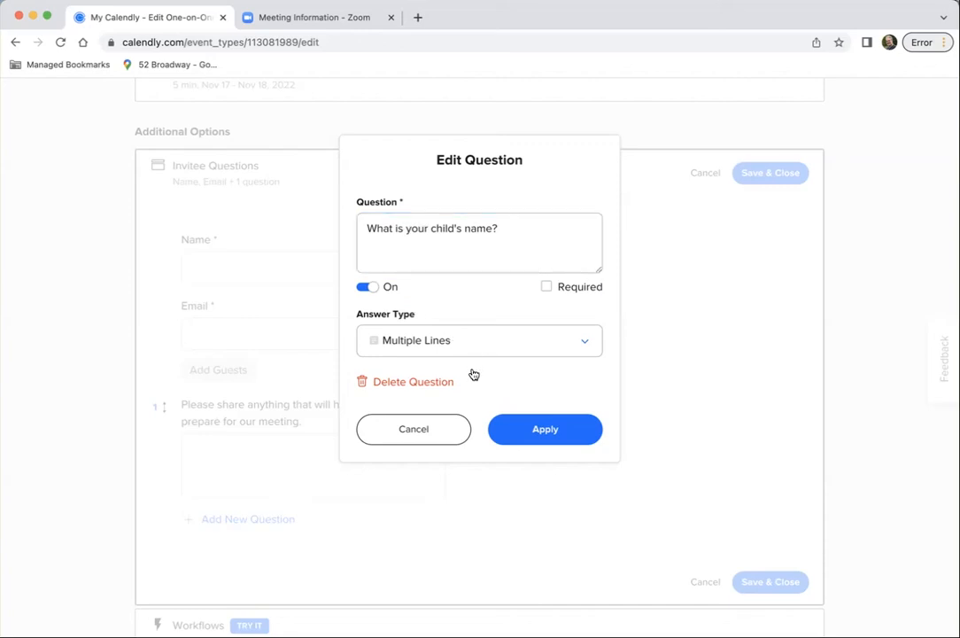
left_click(486, 383)
Add a new invitee question reading "What period does your child have my class?"
left_click(221, 469)
type("Wha")
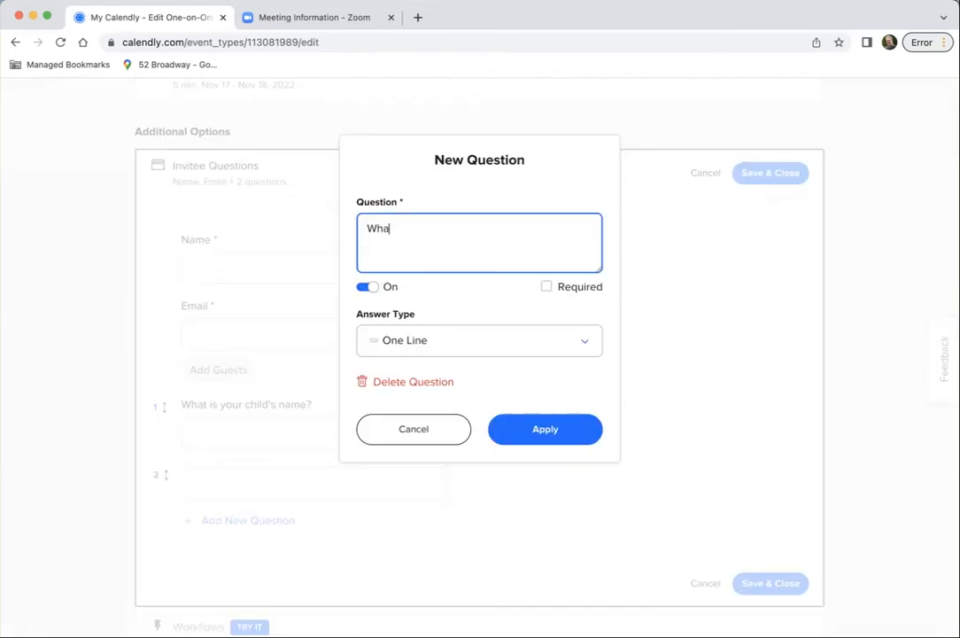
type("t period does your child have")
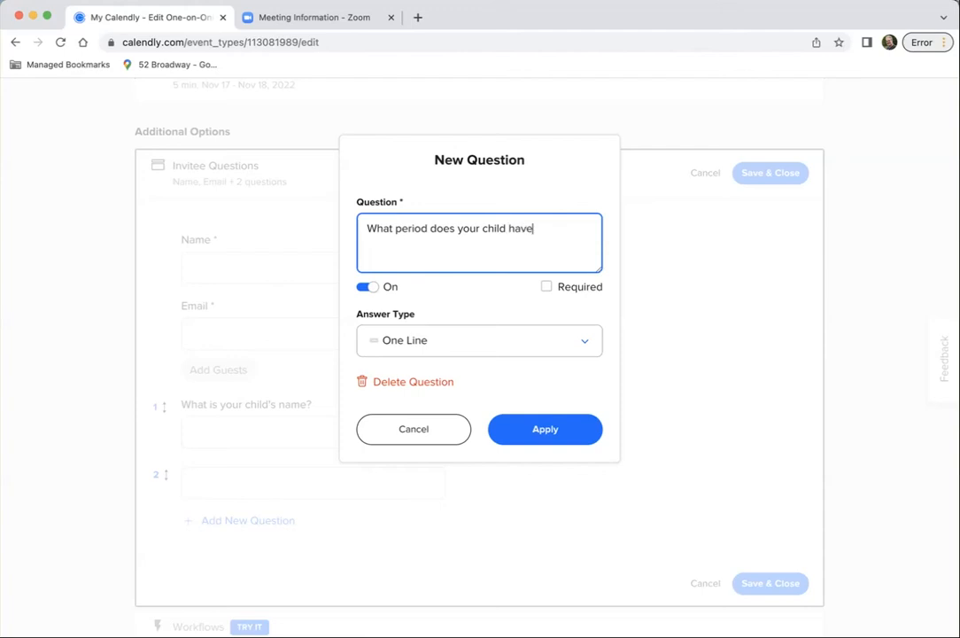
type(" my class")
Set the class period question's answer type to Radio Buttons with the answers Pd 1, Pd 3 and Pd 7
left_click(444, 346)
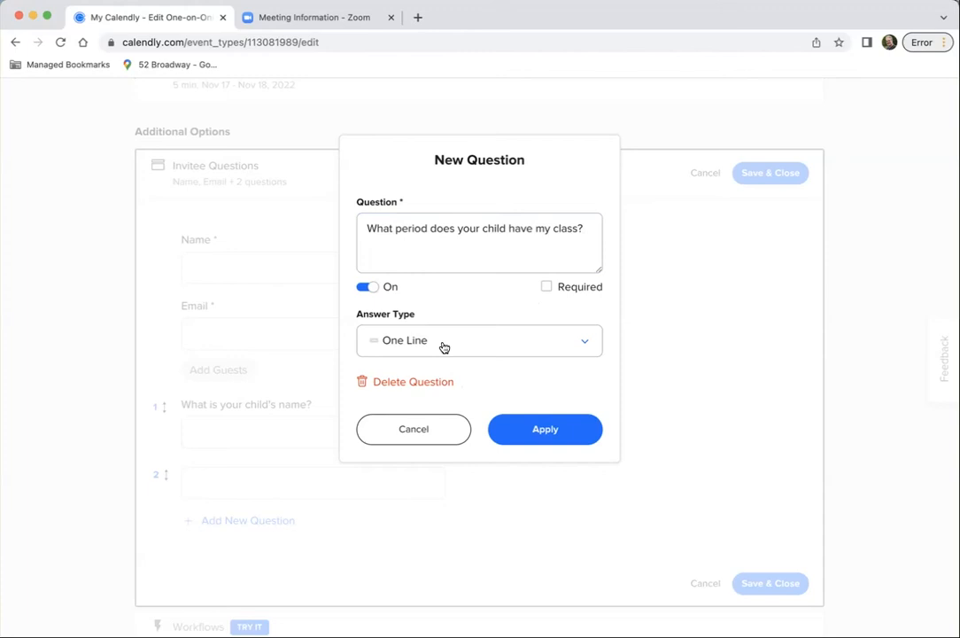
left_click(444, 346)
left_click(446, 434)
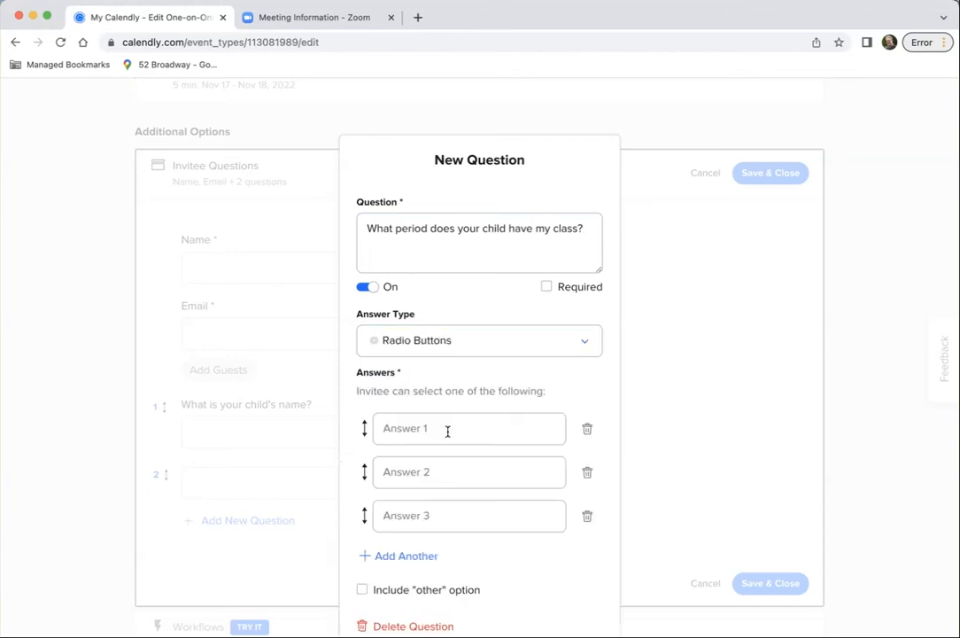
left_click(420, 427)
type("Pd 1")
left_click(420, 471)
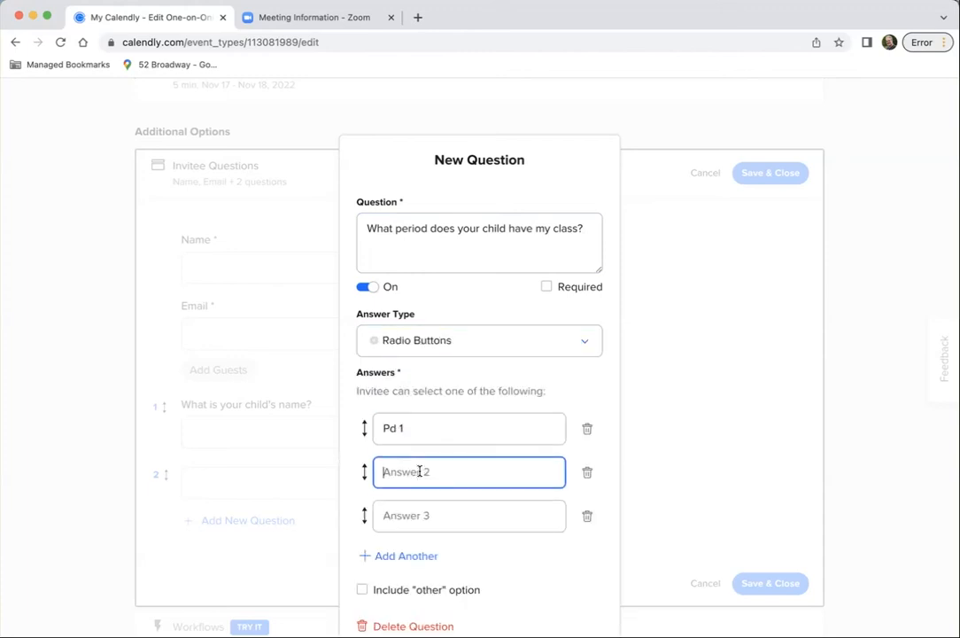
type("Pd 3")
left_click(410, 516)
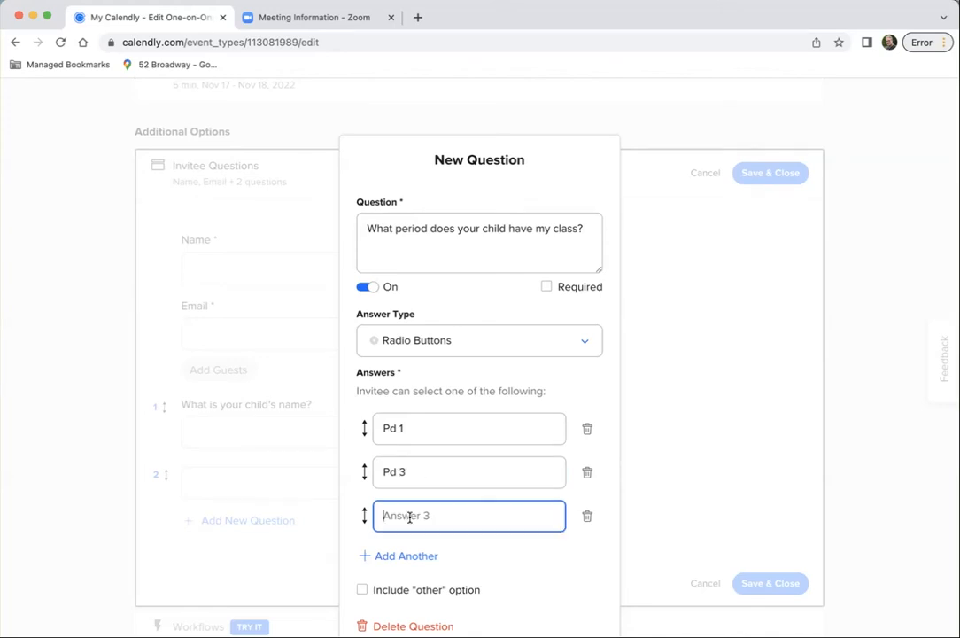
type("Pd")
Make the class period question required and apply it
left_click(547, 288)
scroll(568, 420, "down", 1)
scroll(551, 558, "down", 3)
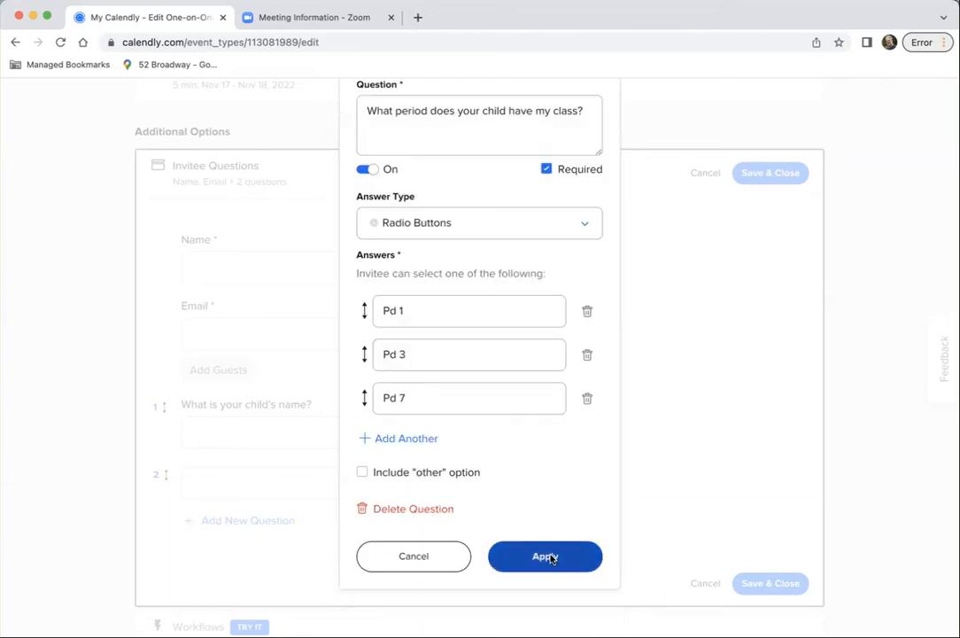
left_click(550, 556)
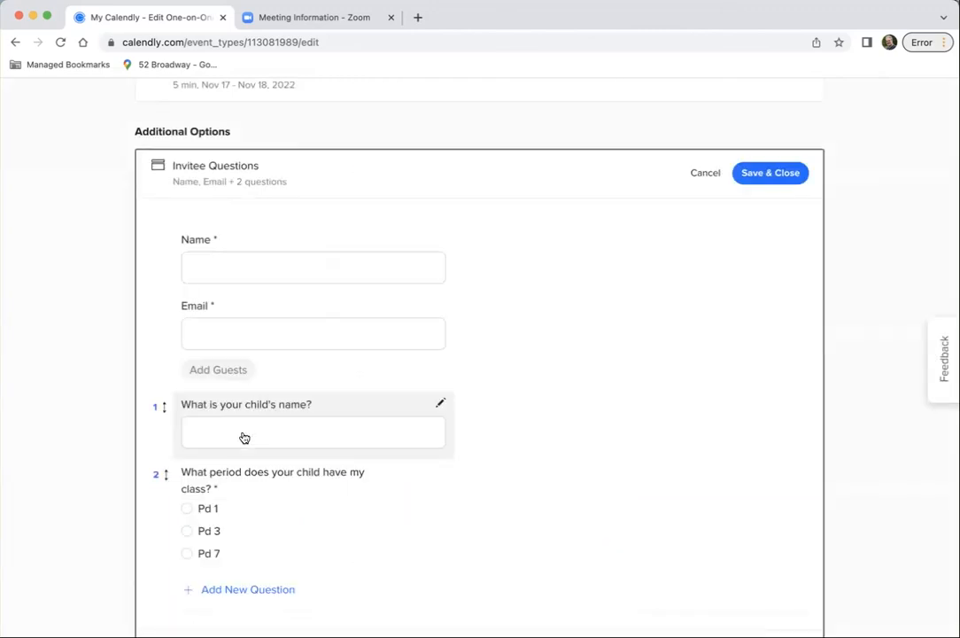
Make the "What is your child's name?" question required, apply it and save the invitee questions
left_click(440, 403)
left_click(546, 286)
left_click(555, 429)
scroll(560, 398, "down", 3)
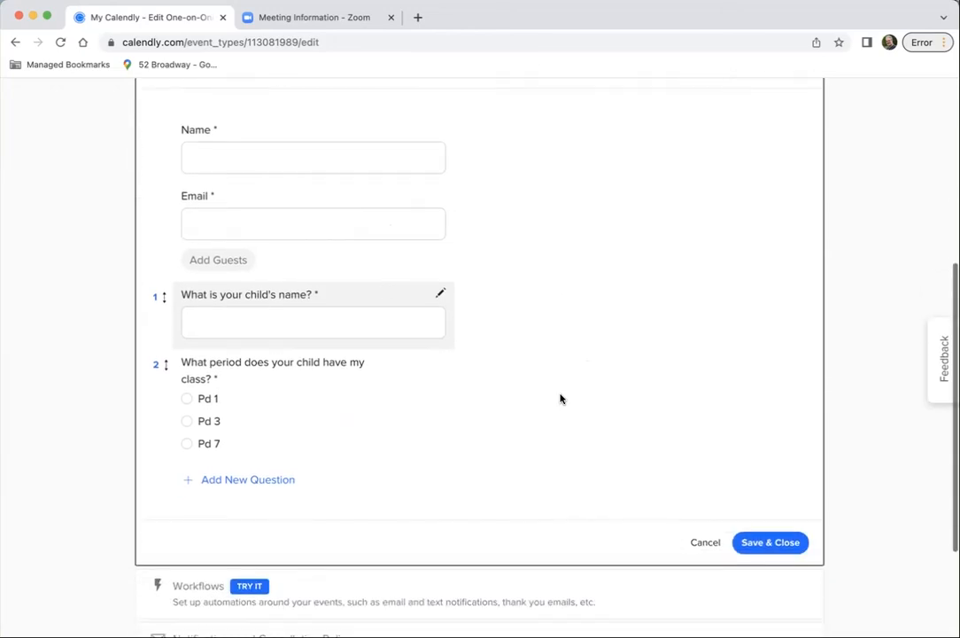
left_click(770, 542)
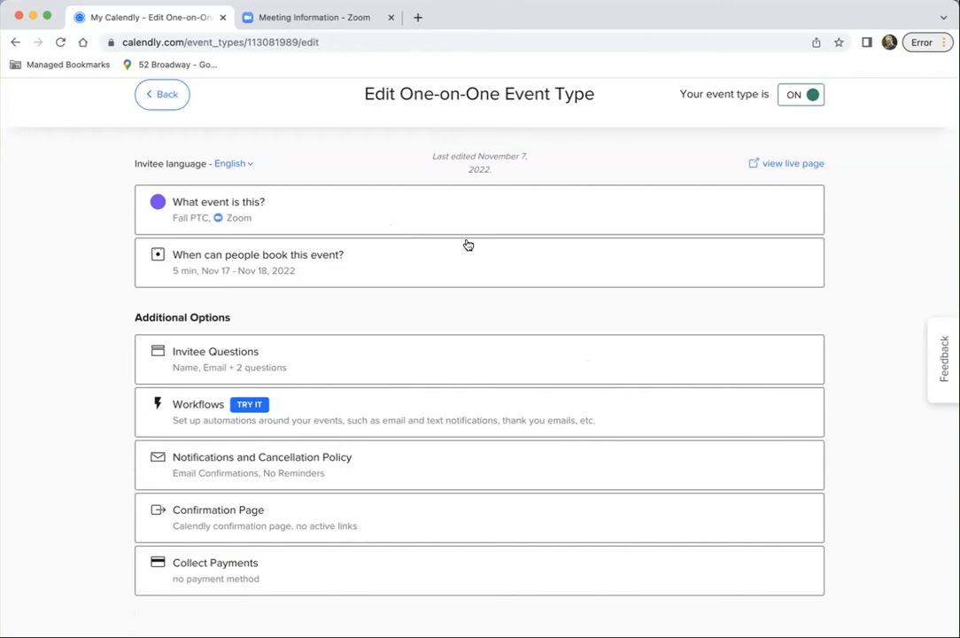
Preview the live Fall PTC booking page and continue to the details form for the 4:35pm slot on November 17
left_click(791, 165)
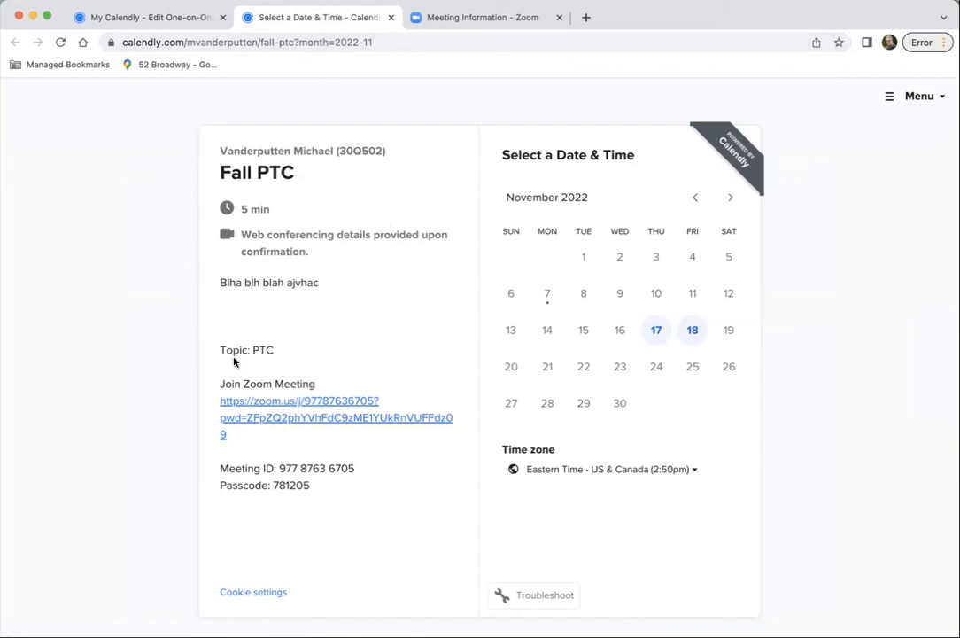
left_click(655, 332)
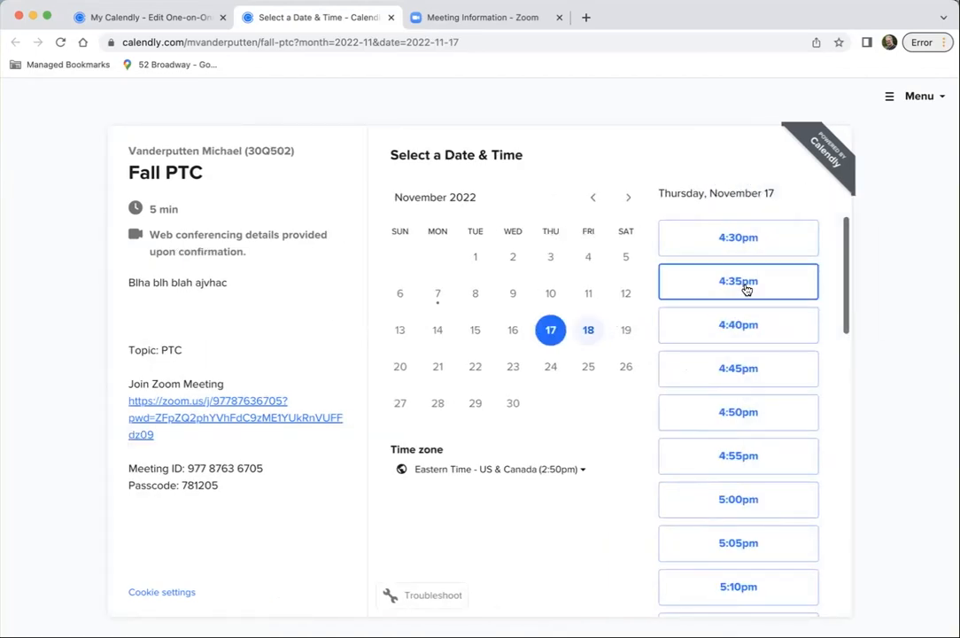
left_click(747, 283)
left_click(770, 284)
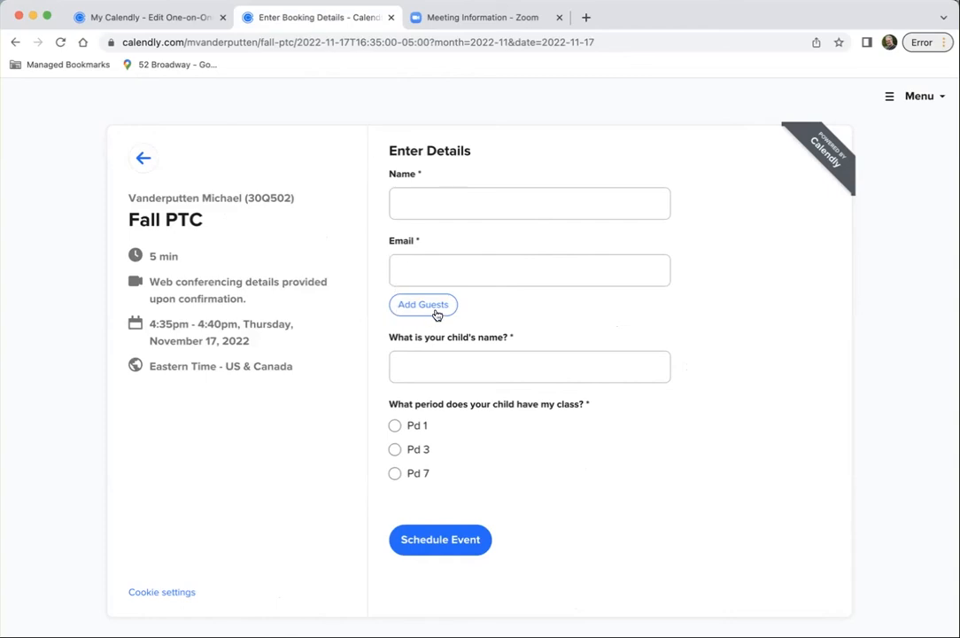
Test the booking form with a sample child's name and Pd 3, and close the preview without scheduling
left_click(445, 368)
type("Little Mikey")
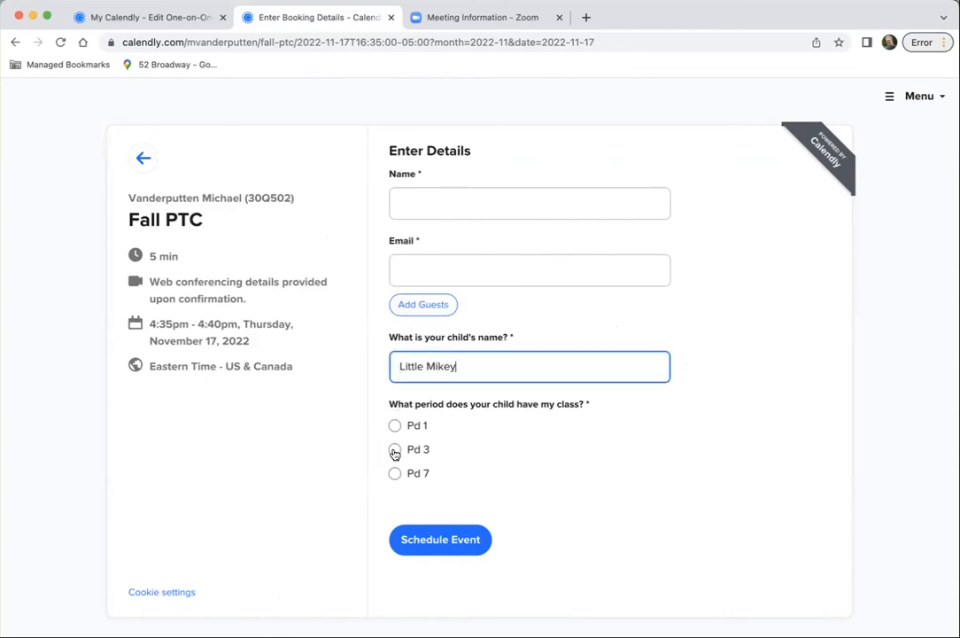
left_click(395, 451)
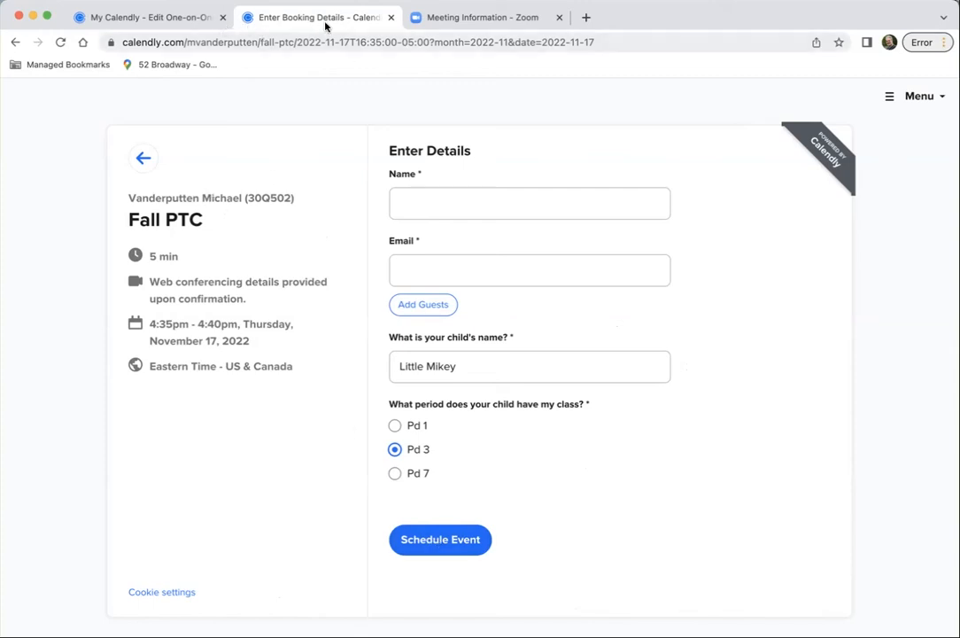
left_click(389, 18)
Leave the event editor and browse the past scheduled events
scroll(327, 209, "up", 2)
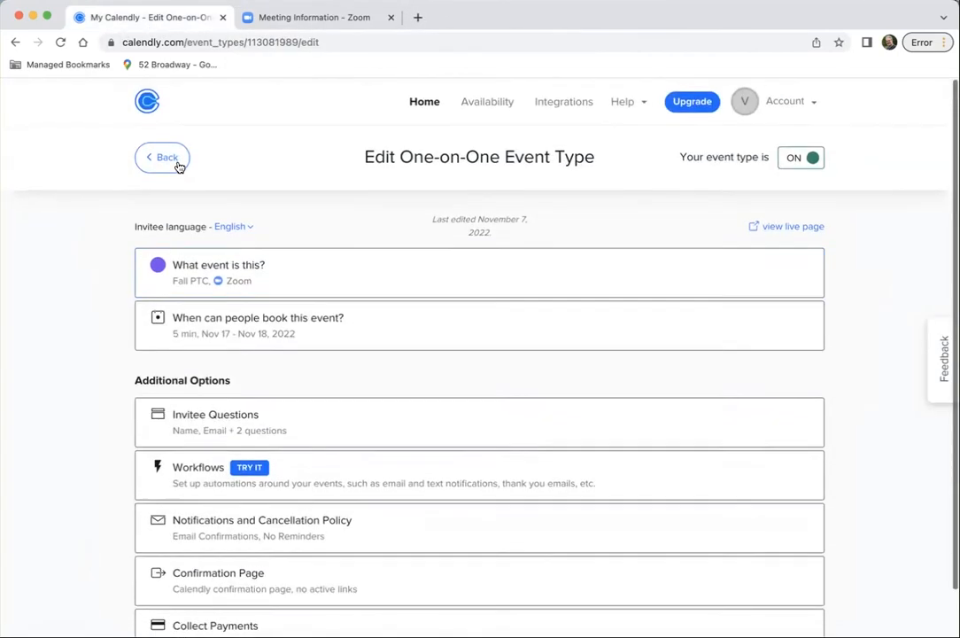
left_click(419, 103)
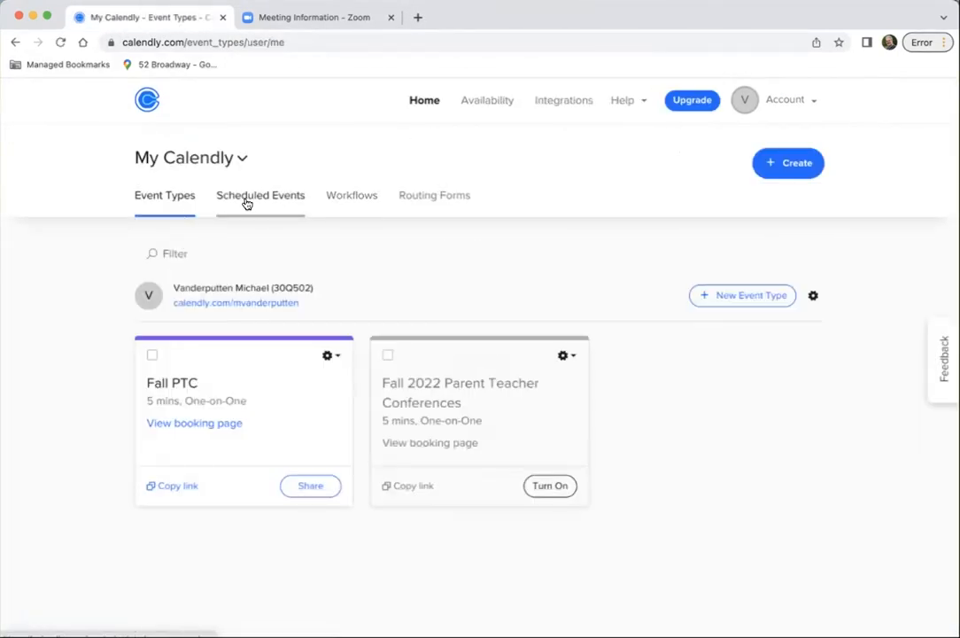
left_click(247, 202)
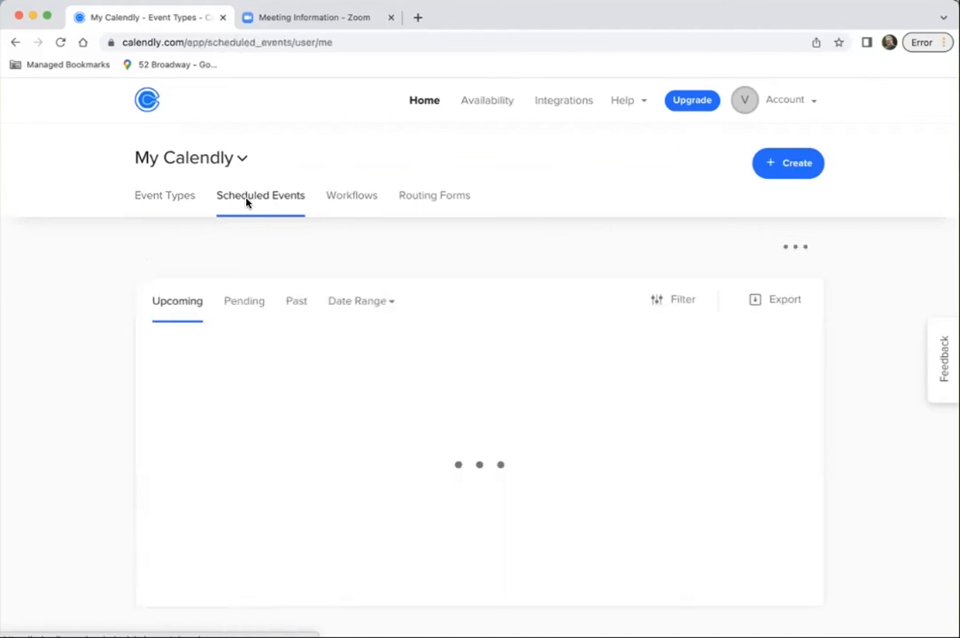
left_click(297, 304)
scroll(266, 439, "down", 5)
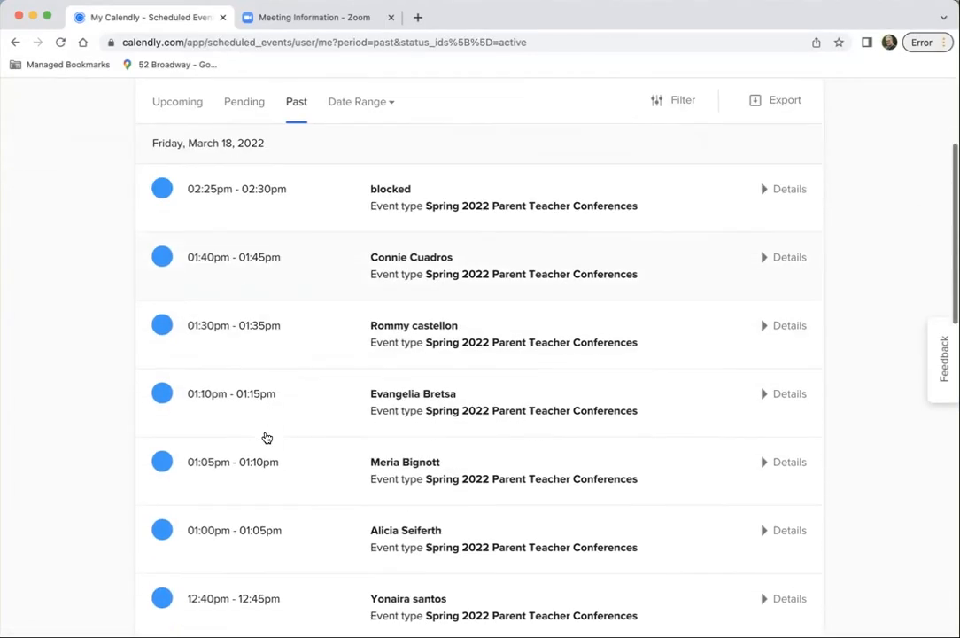
scroll(267, 438, "down", 2)
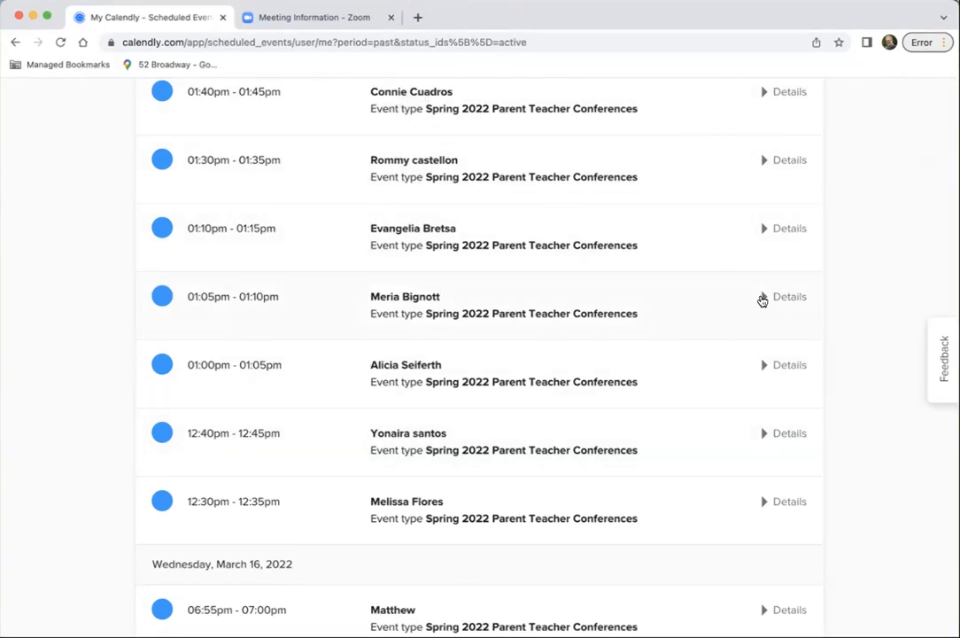
Expand the details of the 01:05pm conference on March 18, 2022 and review the invitee's answers
left_click(762, 299)
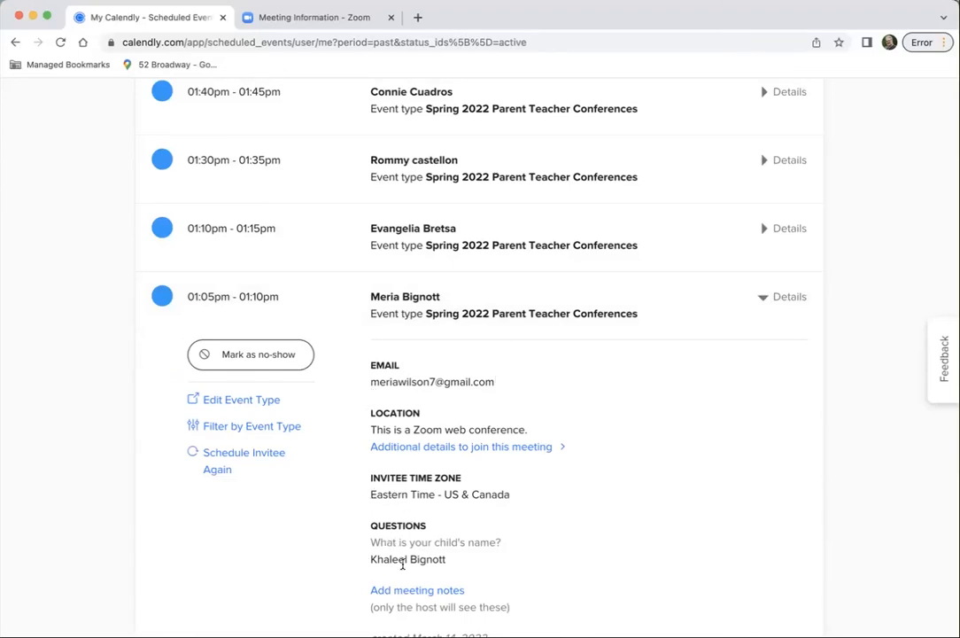
scroll(431, 505, "down", 2)
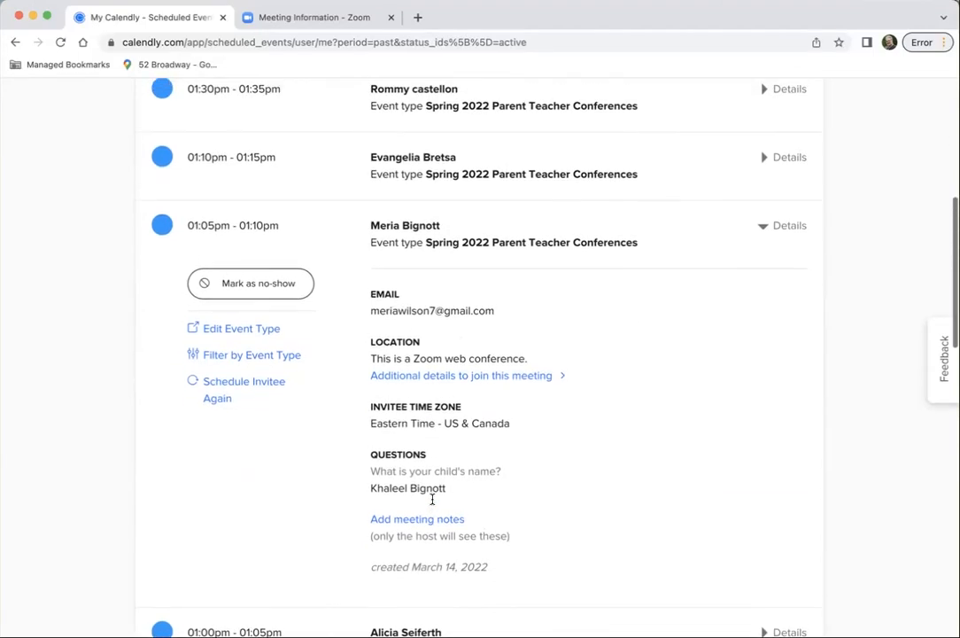
scroll(432, 500, "up", 1)
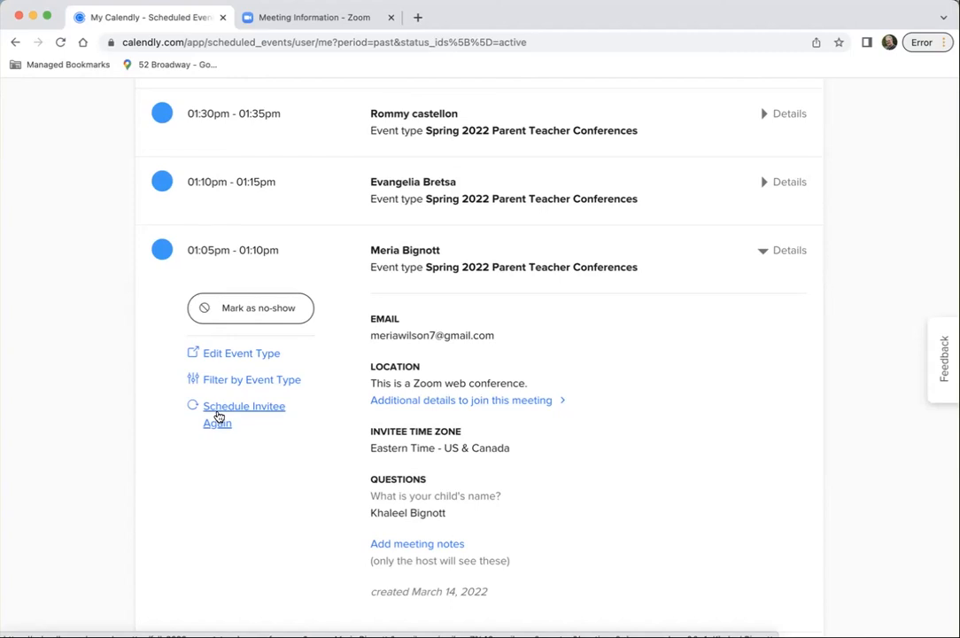
Try to schedule that invitee again, close the resulting page and show the upcoming scheduled events
left_click(218, 417)
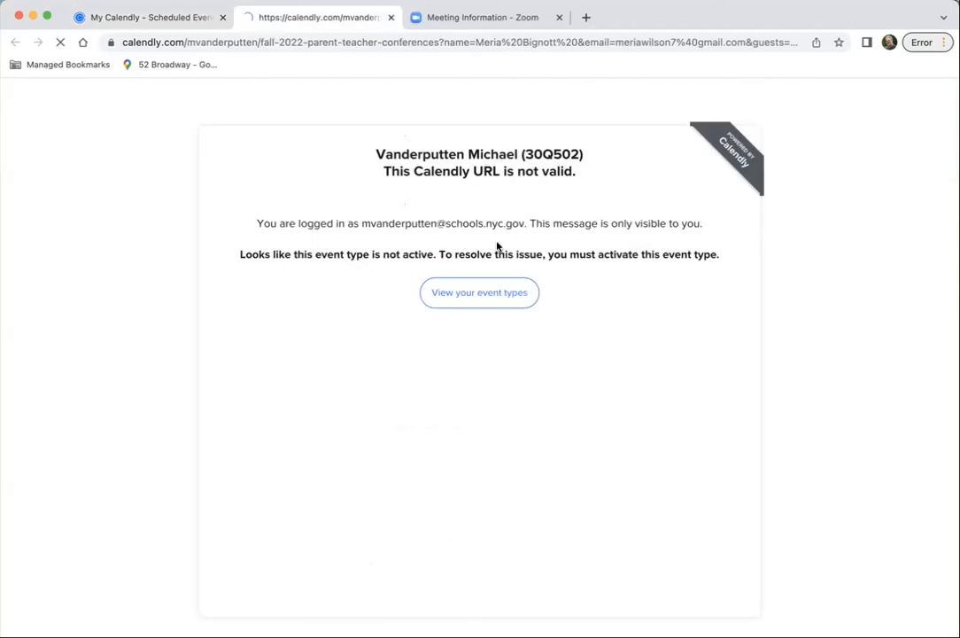
left_click(391, 17)
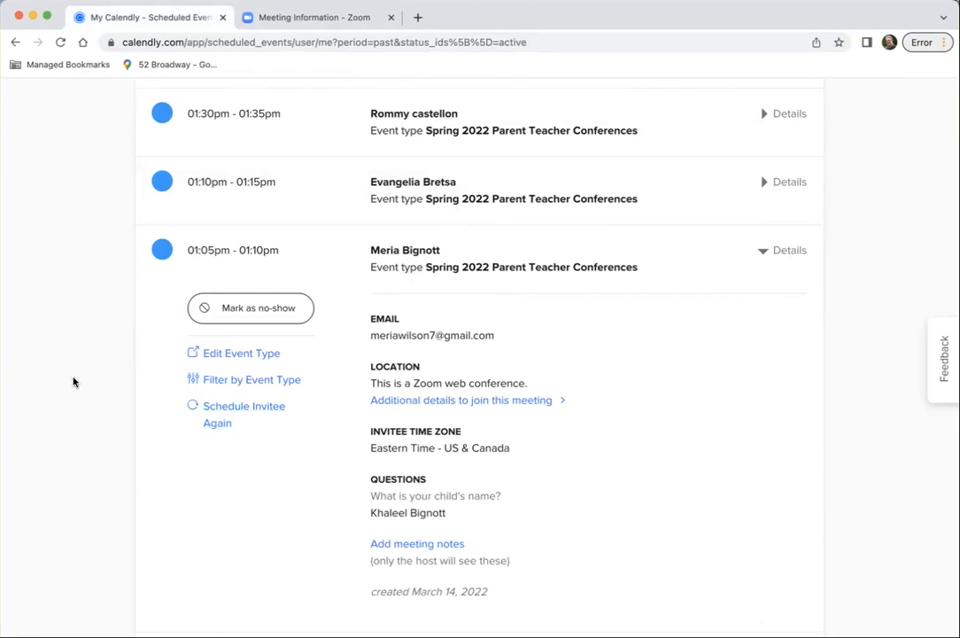
scroll(161, 280, "up", 5)
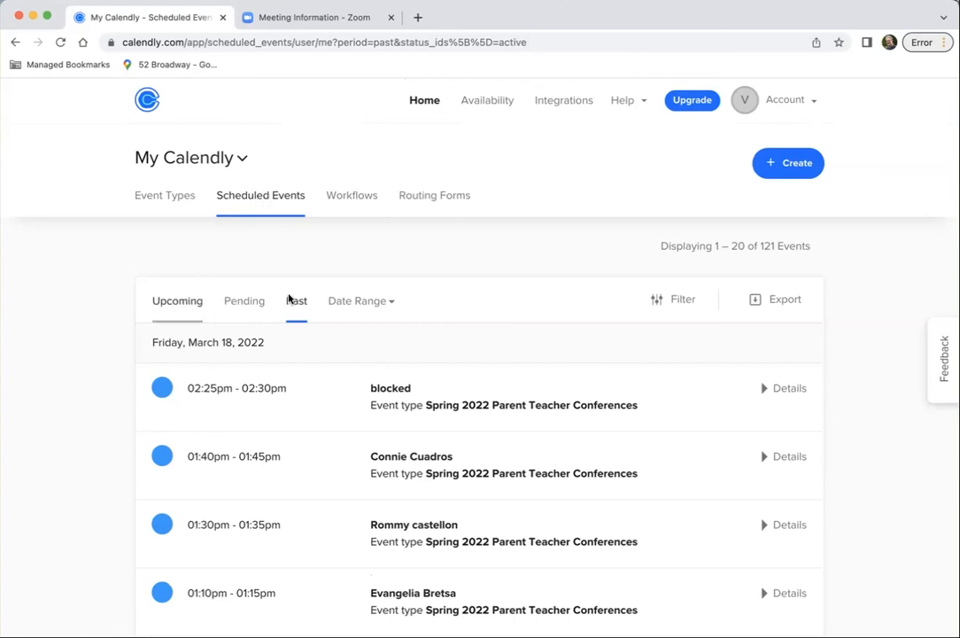
left_click(188, 304)
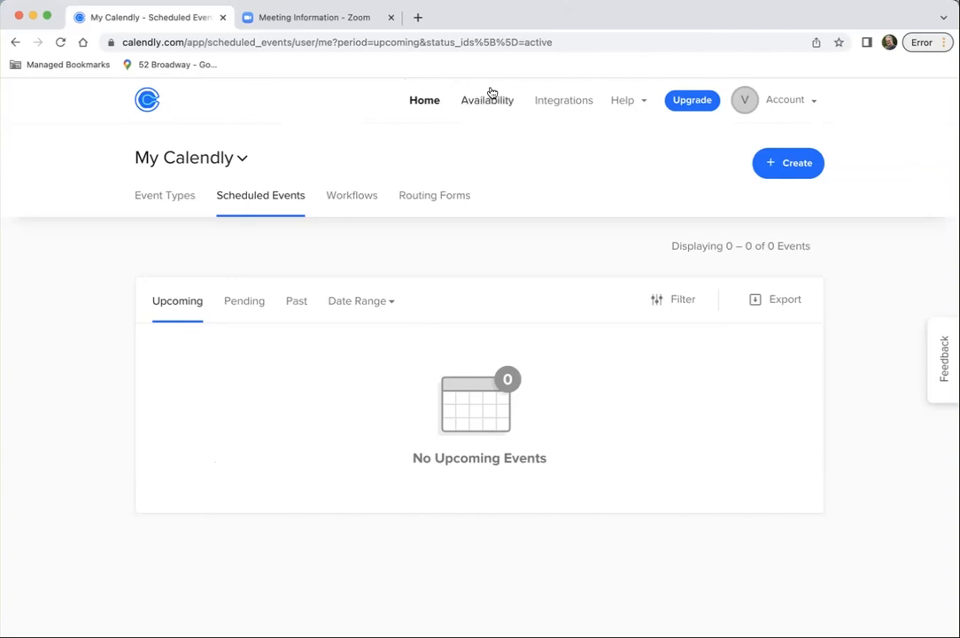
Turn off the Fall PTC event type and turn on Fall 2022 Parent Teacher Conferences
left_click(165, 200)
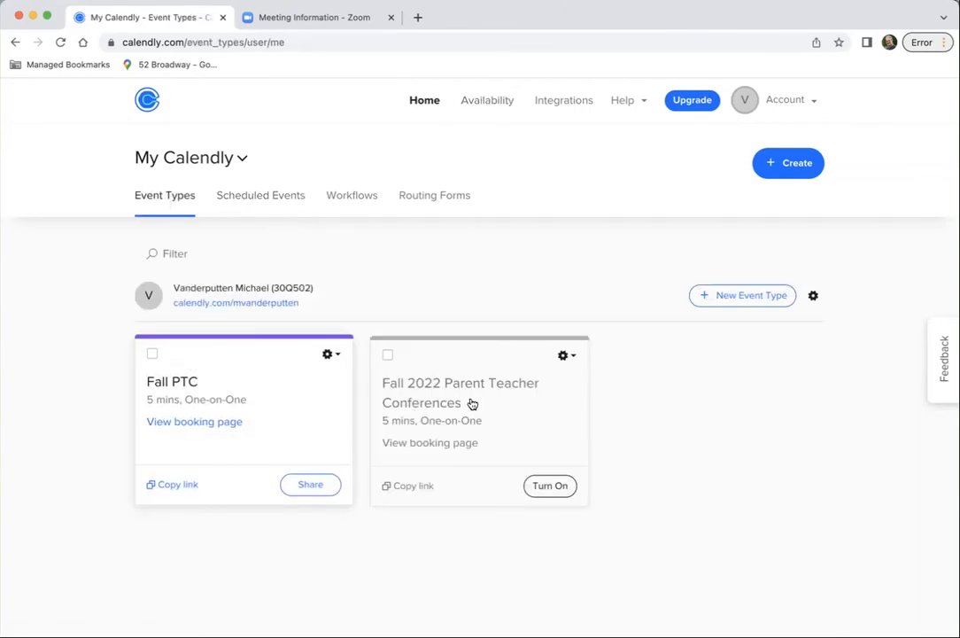
left_click(330, 355)
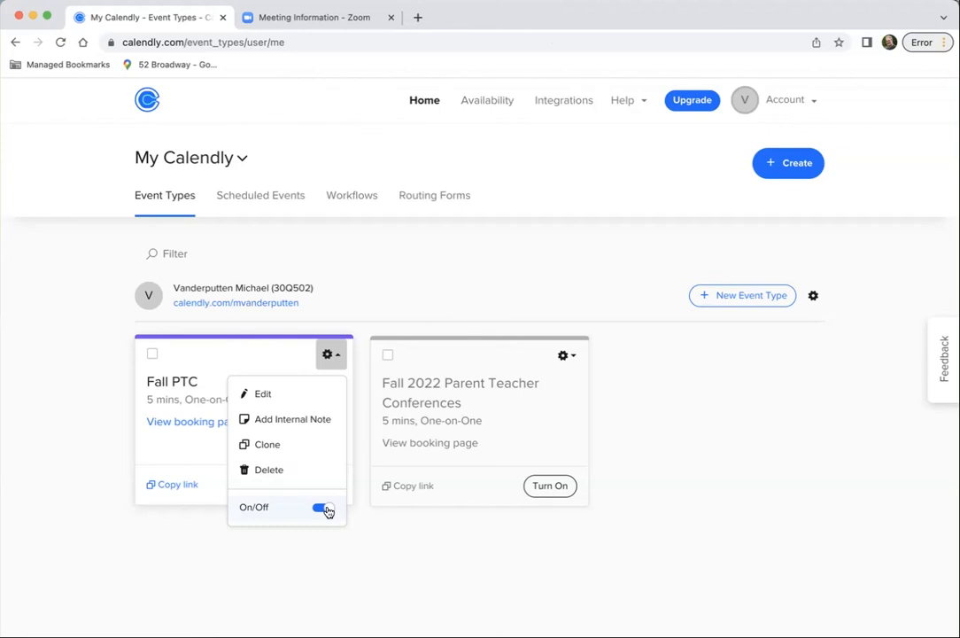
left_click(323, 508)
left_click(564, 354)
left_click(555, 508)
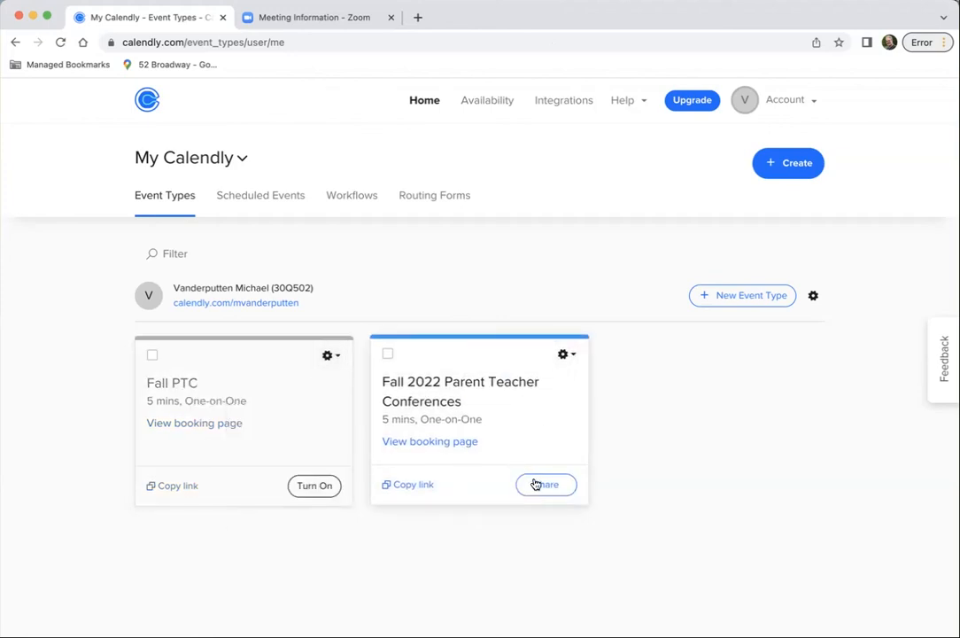
Open the Fall 2022 Parent Teacher Conferences booking page, review the event's name and description in its editor, and save that section
left_click(416, 451)
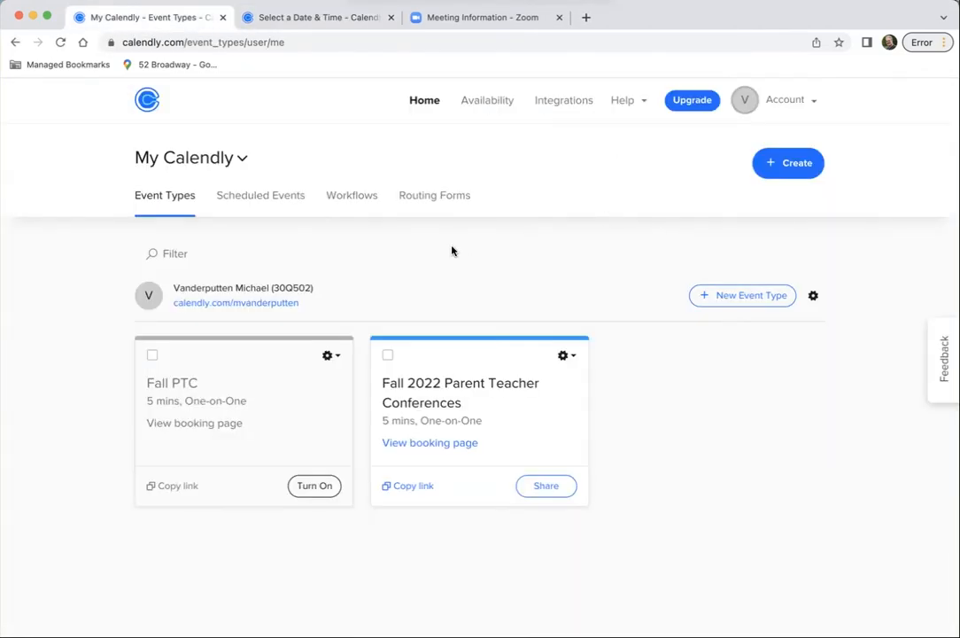
left_click(433, 382)
left_click(257, 279)
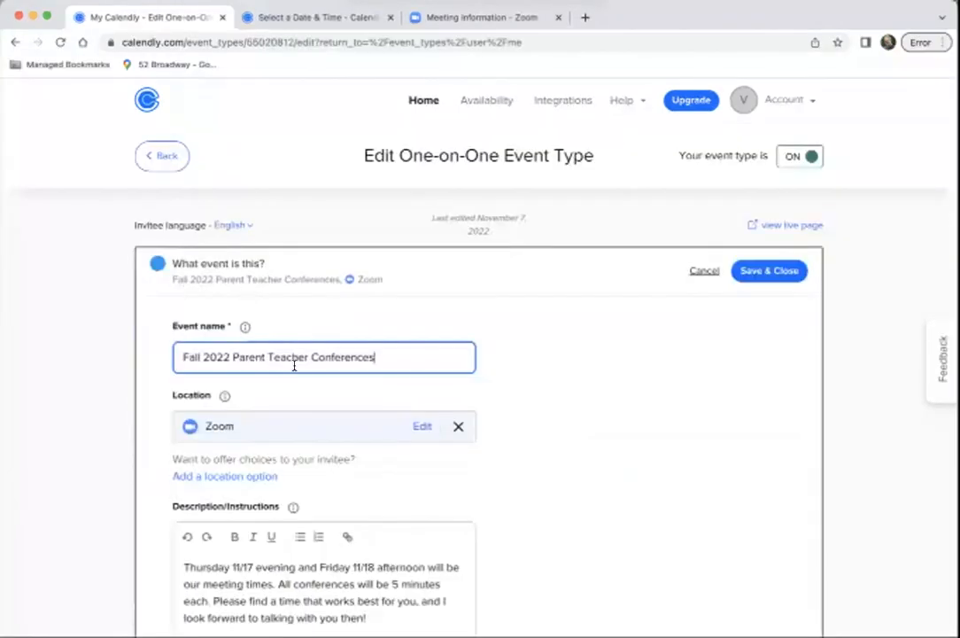
scroll(294, 365, "down", 3)
scroll(294, 365, "down", 3)
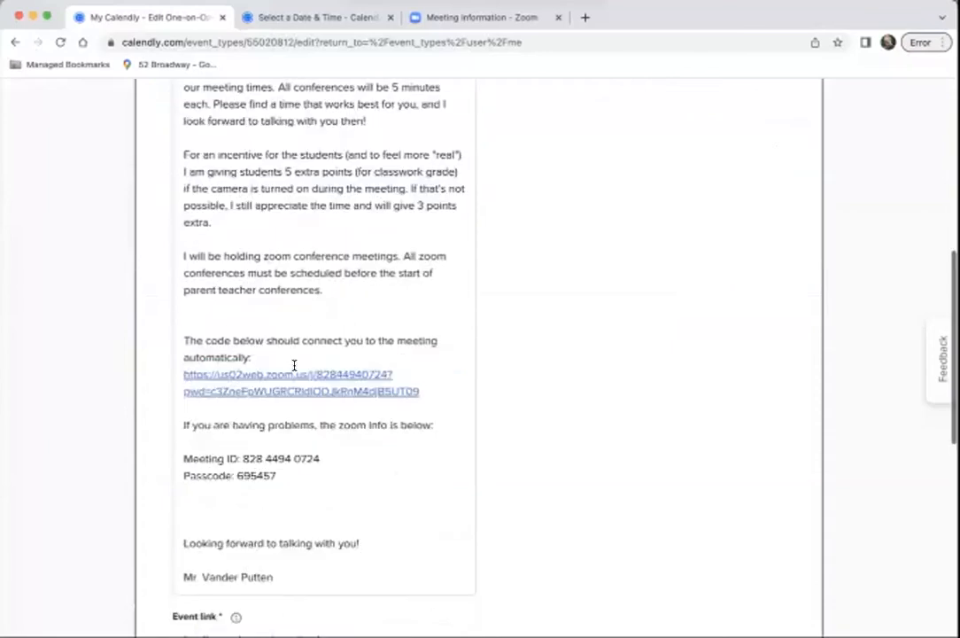
scroll(294, 365, "up", 6)
key("Return")
Review and save the Fall 2022 Parent Teacher Conferences booking settings, and return to its live booking page
left_click(246, 312)
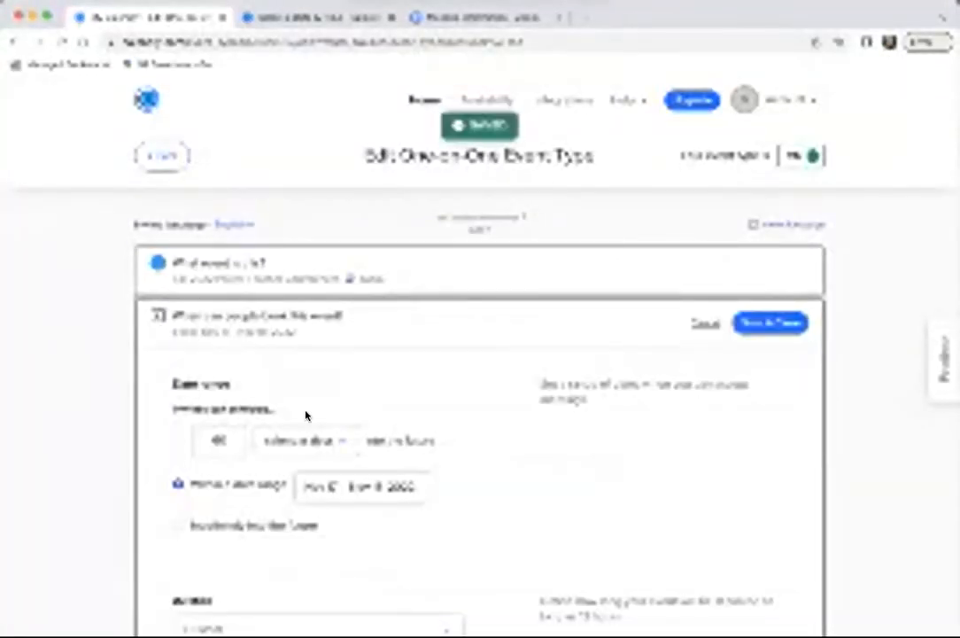
scroll(310, 418, "down", 3)
scroll(311, 424, "up", 3)
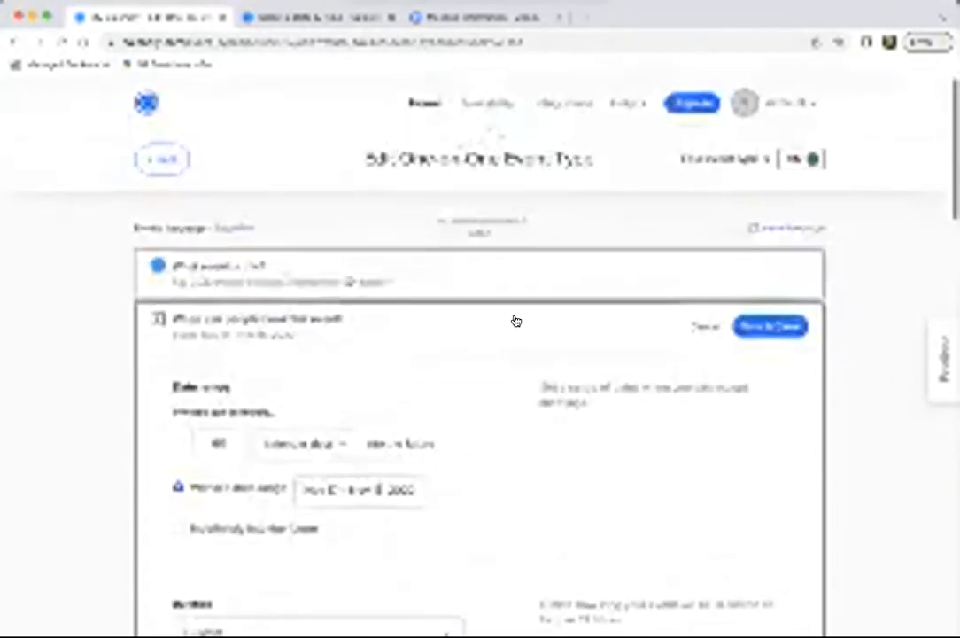
left_click(771, 321)
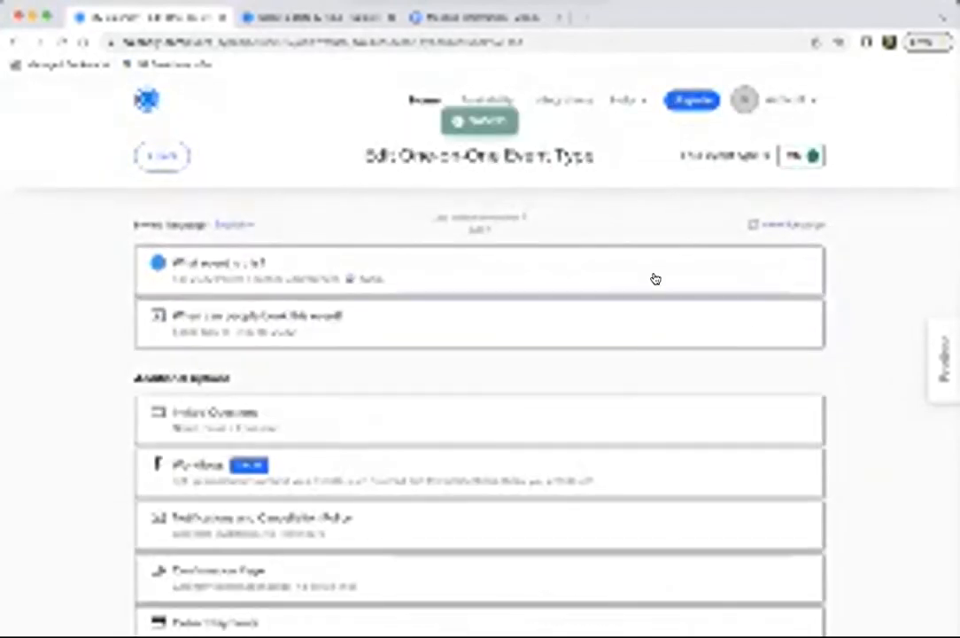
left_click(346, 18)
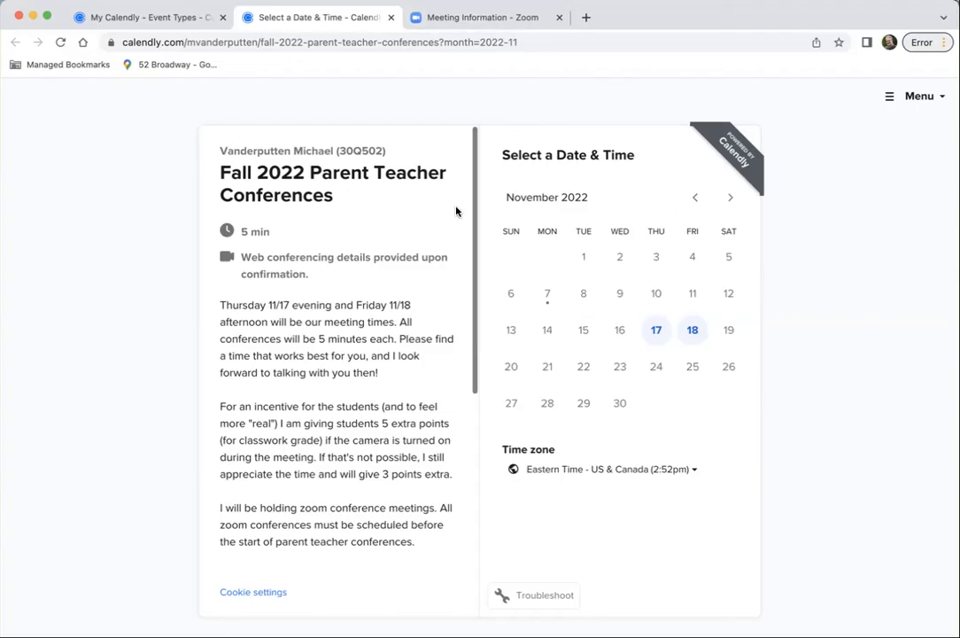